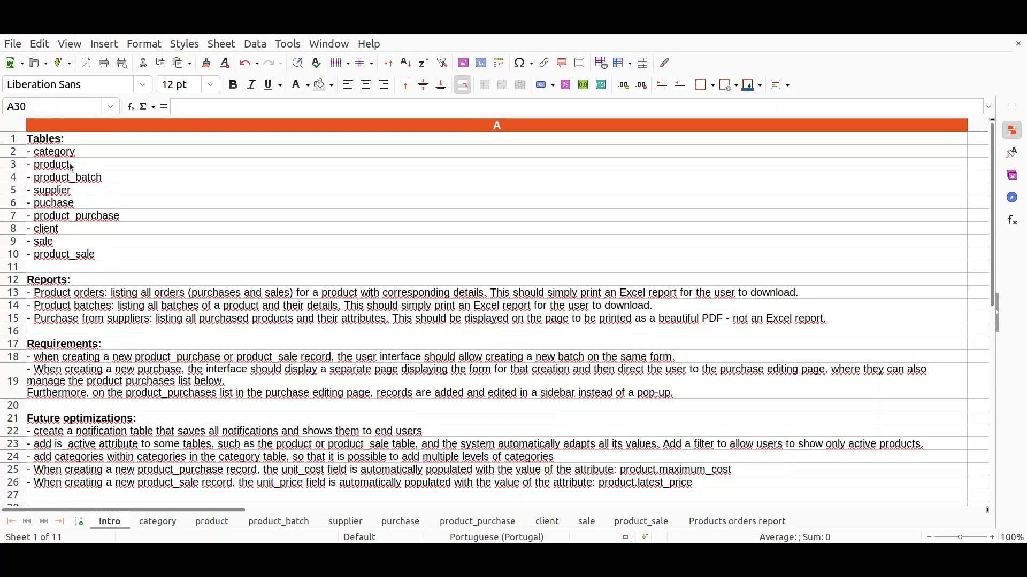
- Review the columns and sample records on the category, product and supplier sheets
click(149, 522)
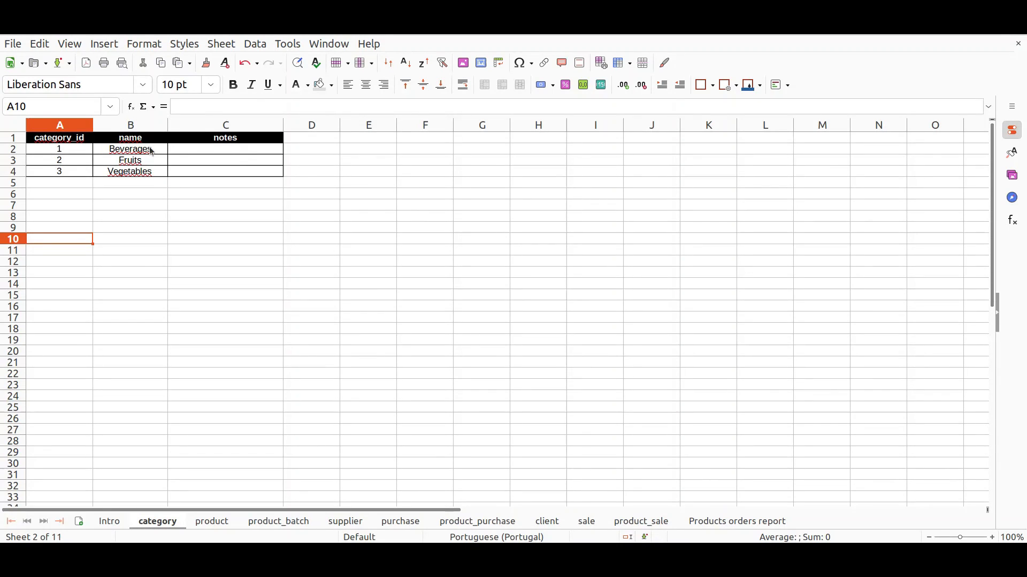
click(212, 521)
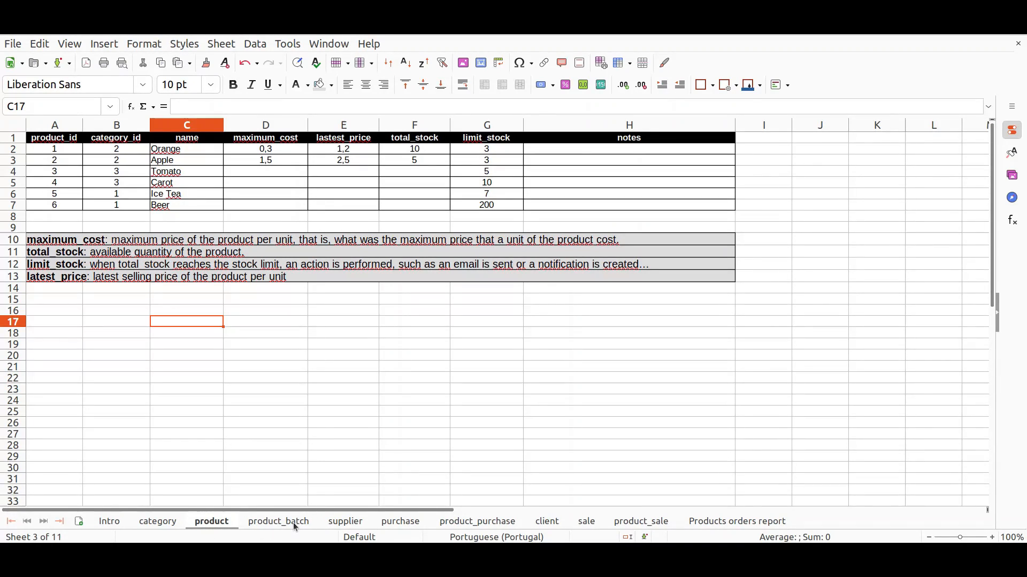
click(342, 522)
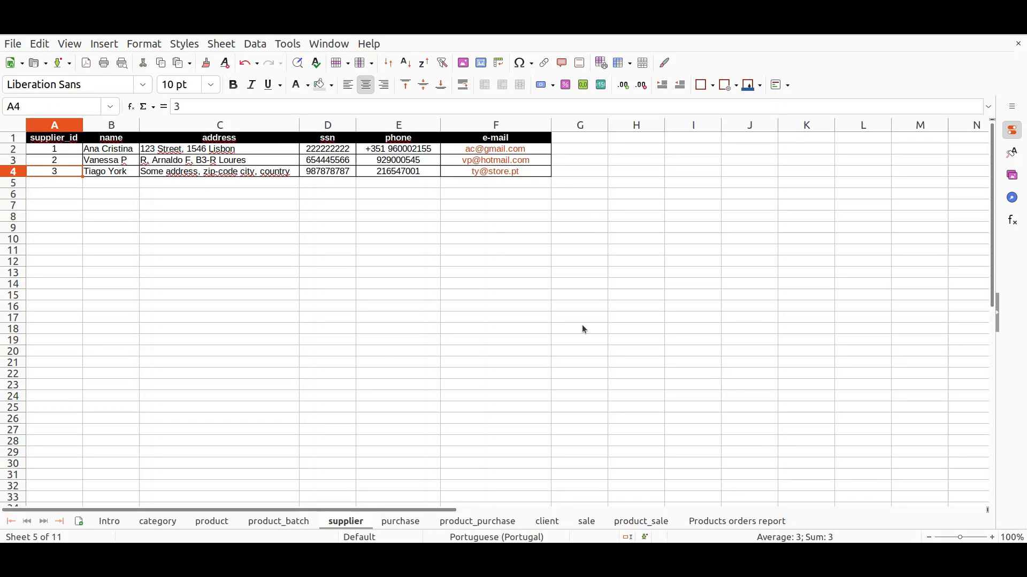
- Rename the column header in cell B1 of the purchase sheet to supplier_id
click(403, 526)
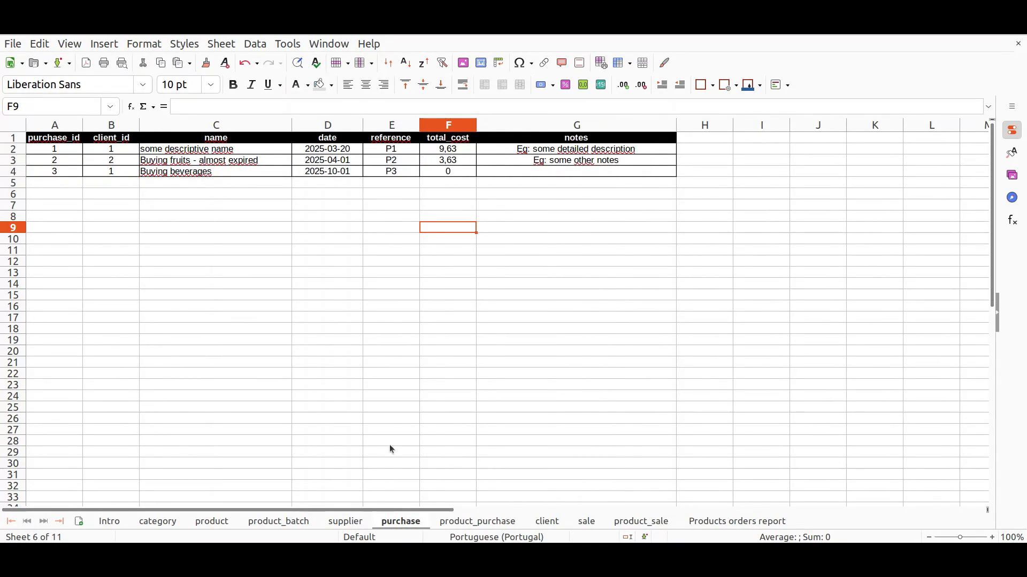
click(109, 140)
double_click(110, 140)
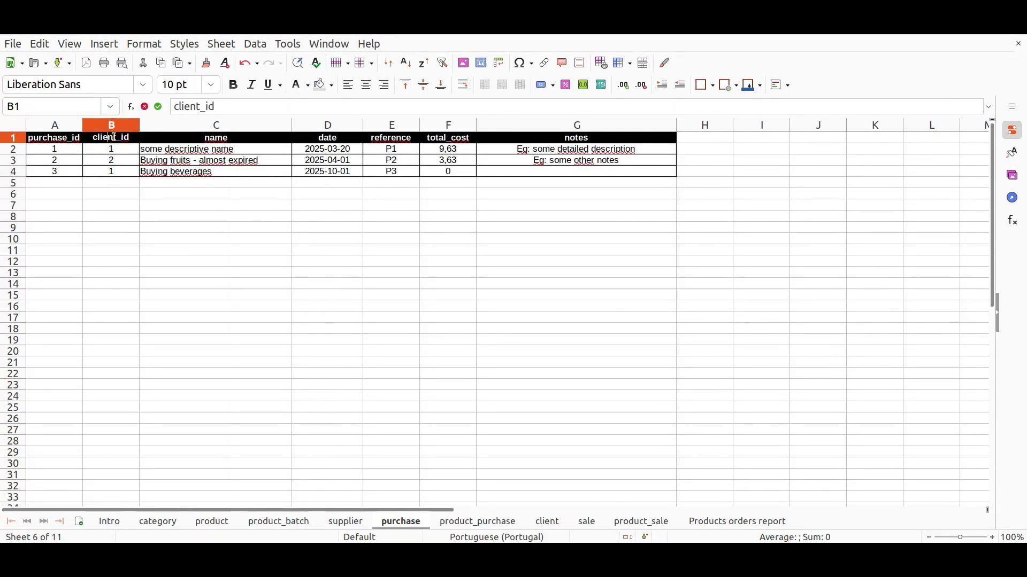
drag(117, 138, 90, 137)
text(supplier)
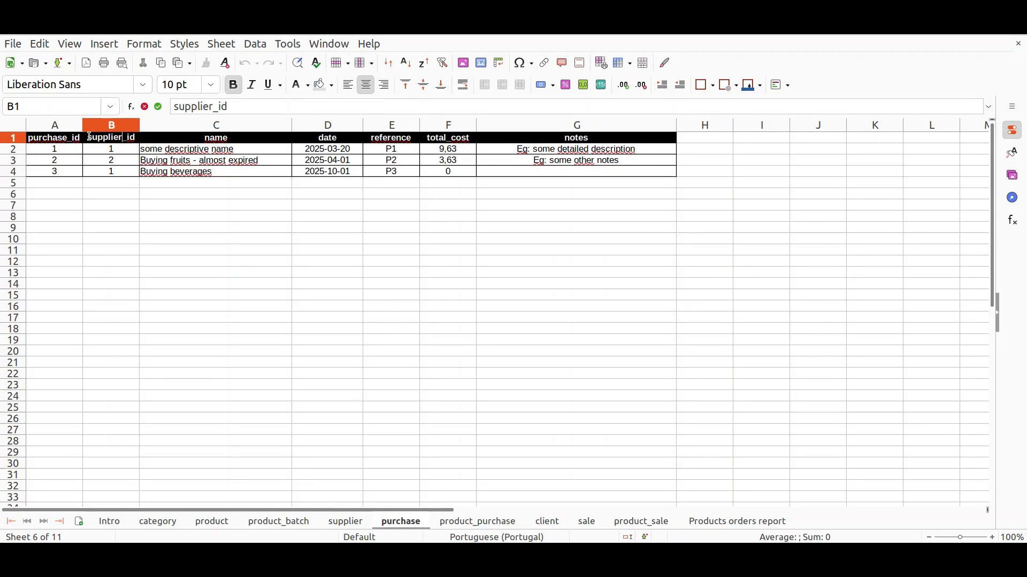
key(Return)
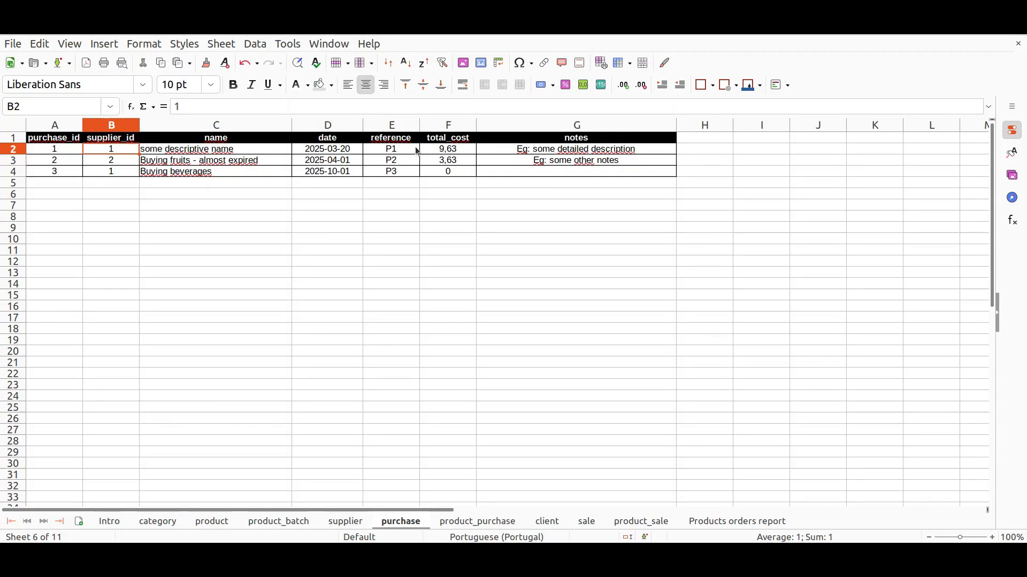
- Examine the first product_purchase record's quantity, unit cost, tax, total cost formula and expiration date, checking it against the purchase sheet
click(464, 524)
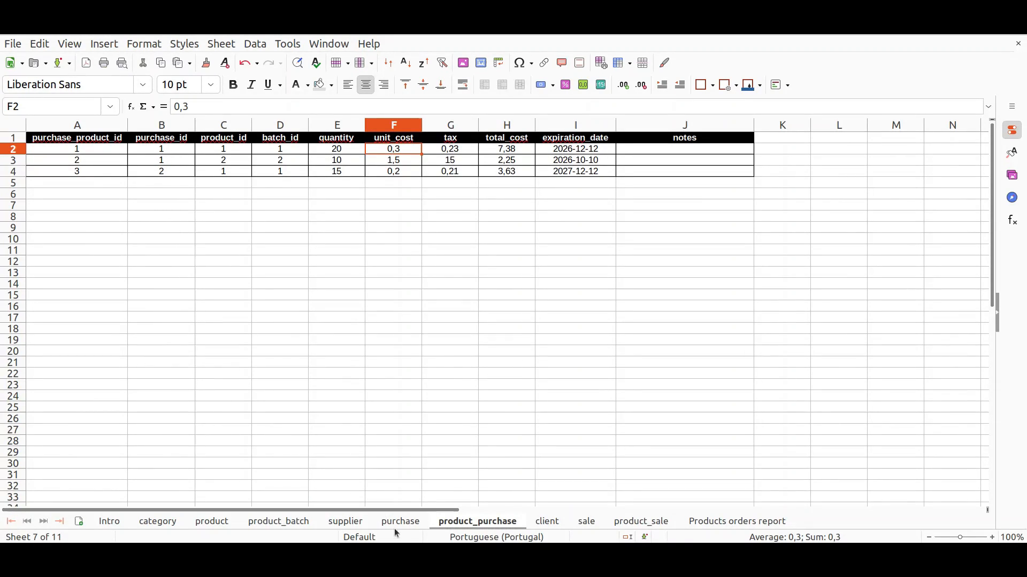
click(408, 525)
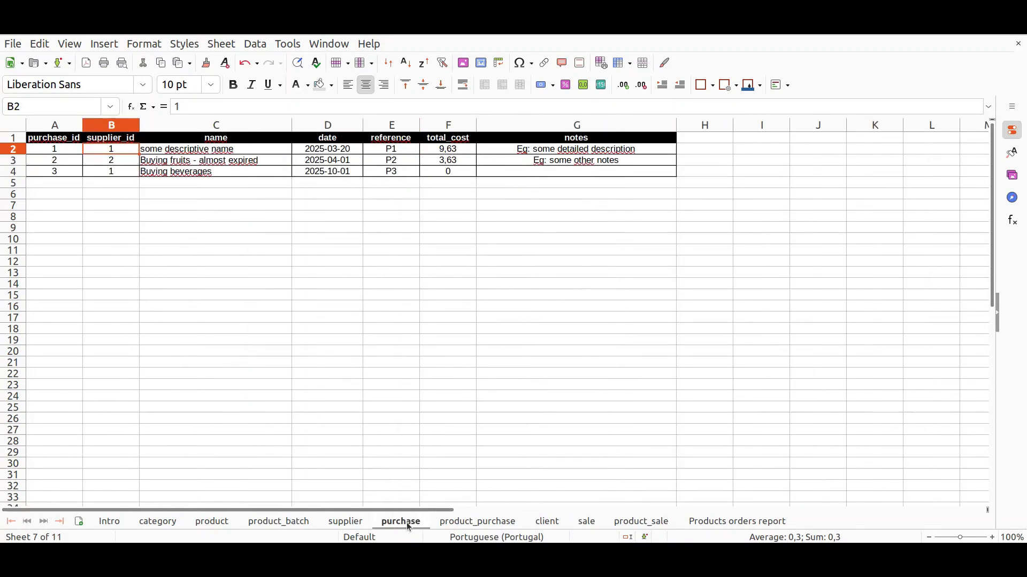
click(482, 526)
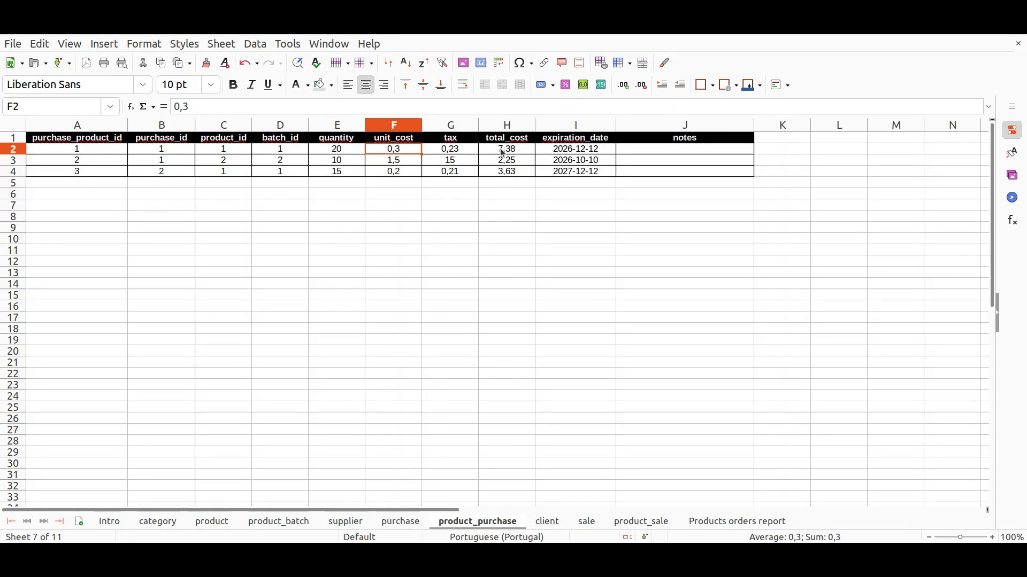
click(339, 150)
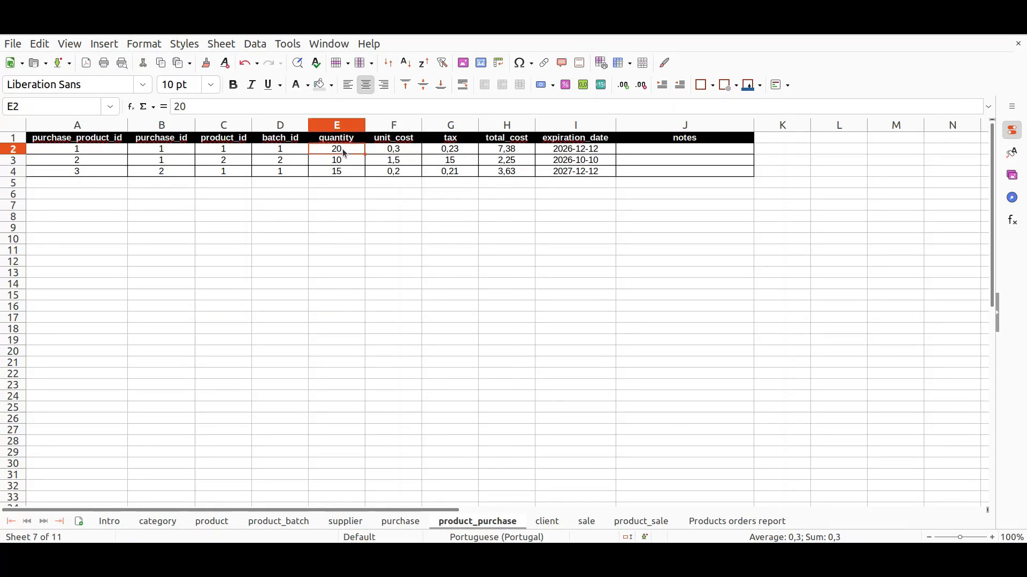
click(394, 153)
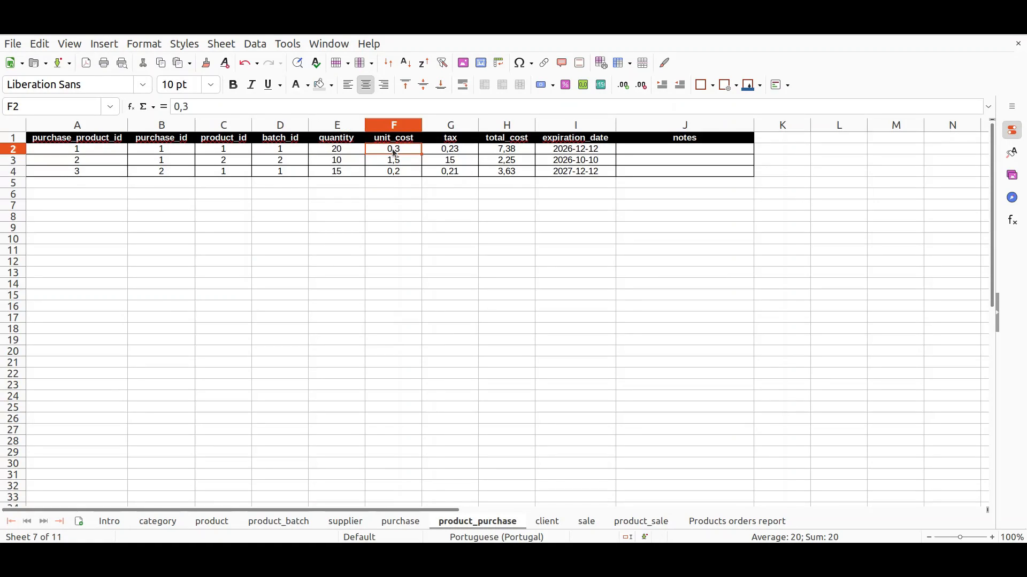
click(454, 151)
click(510, 152)
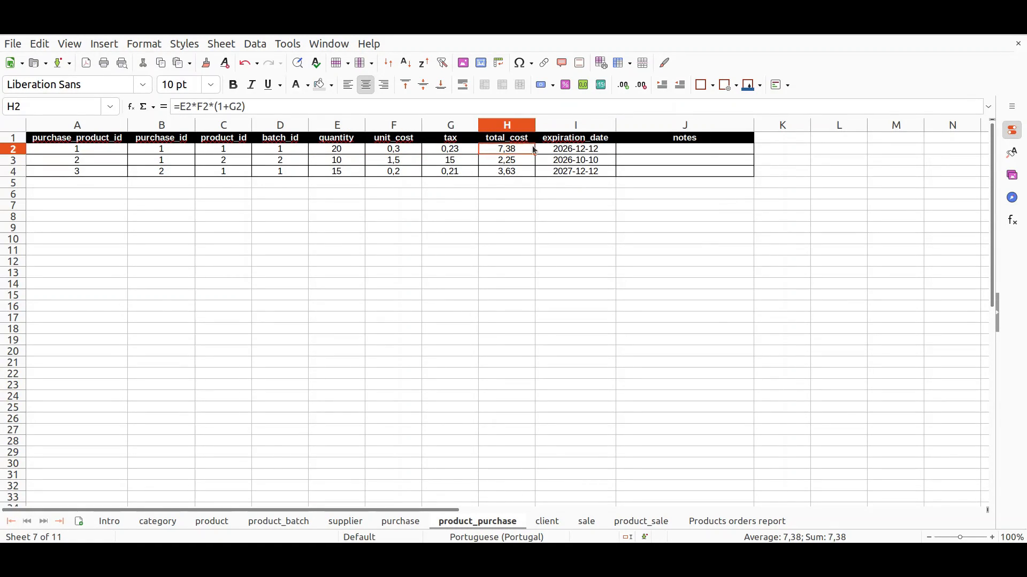
click(557, 153)
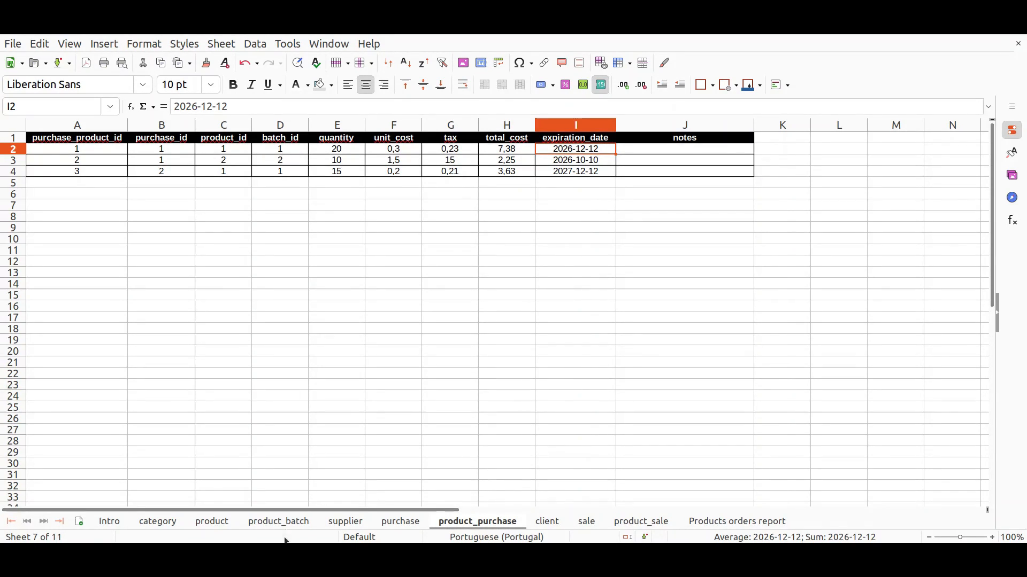
- Compare the product and expiration date of the product_purchase records with the product and product_batch sheets to see how batches group them
click(281, 521)
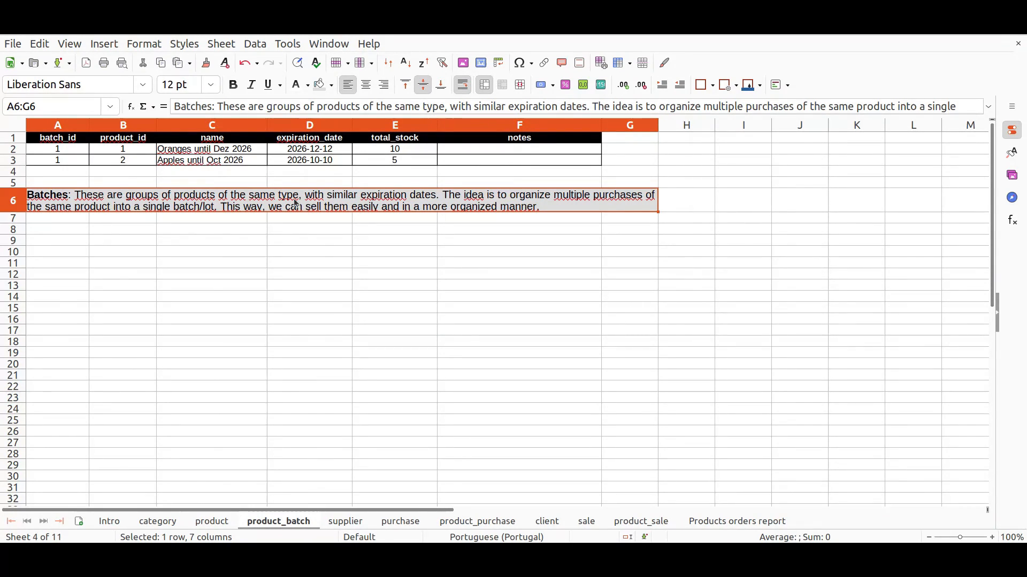
click(468, 522)
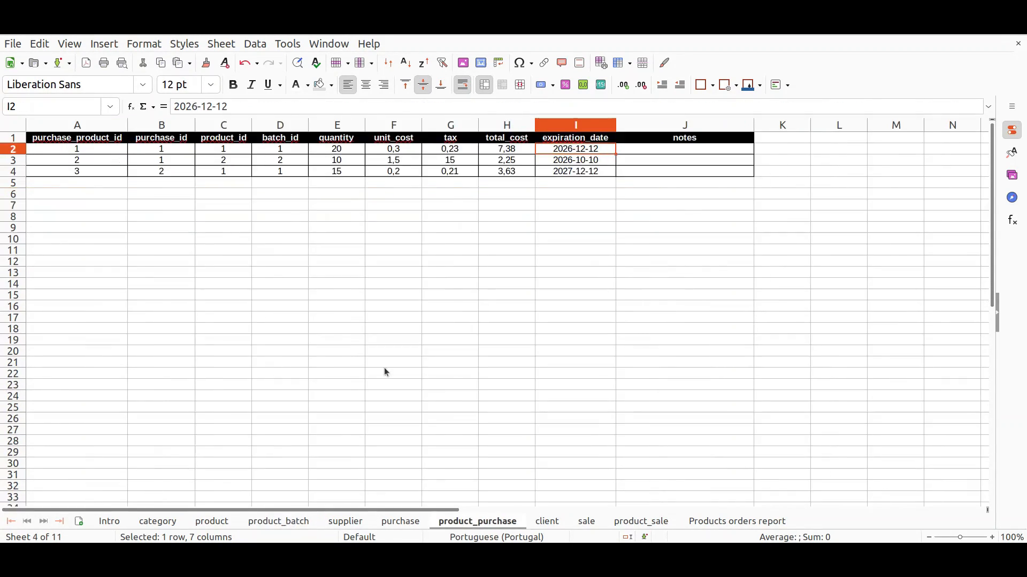
click(235, 153)
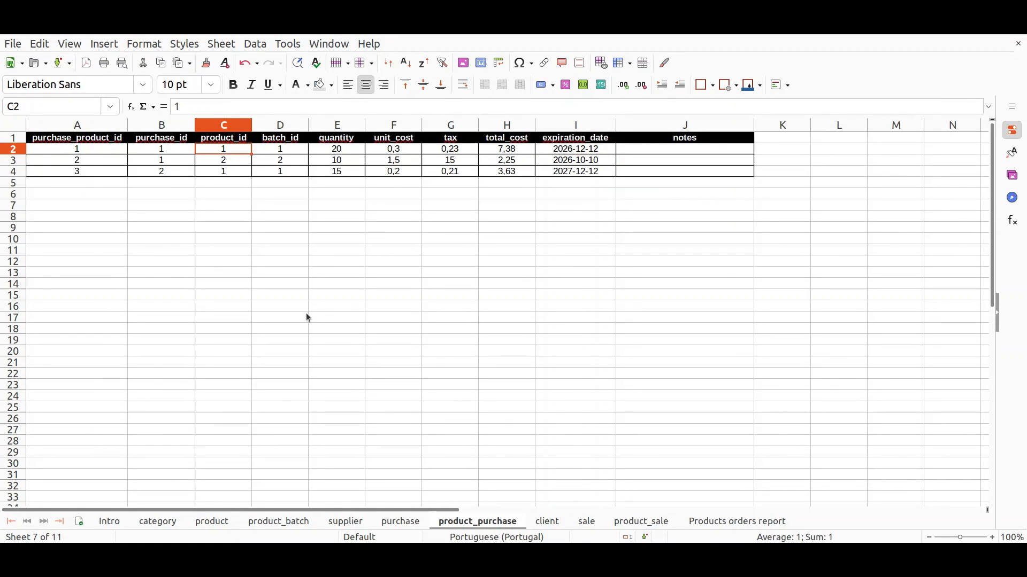
click(213, 522)
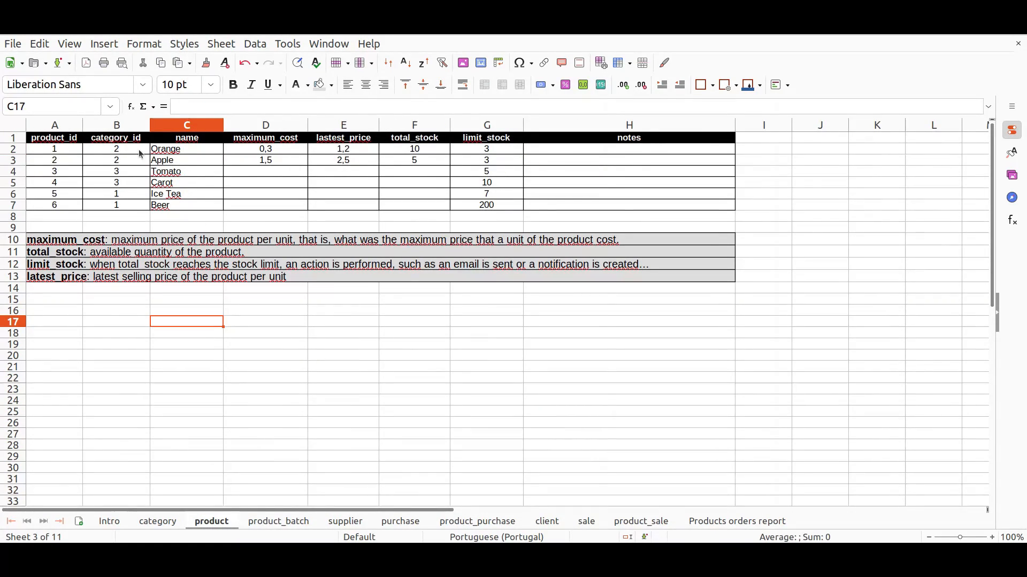
click(176, 150)
click(472, 522)
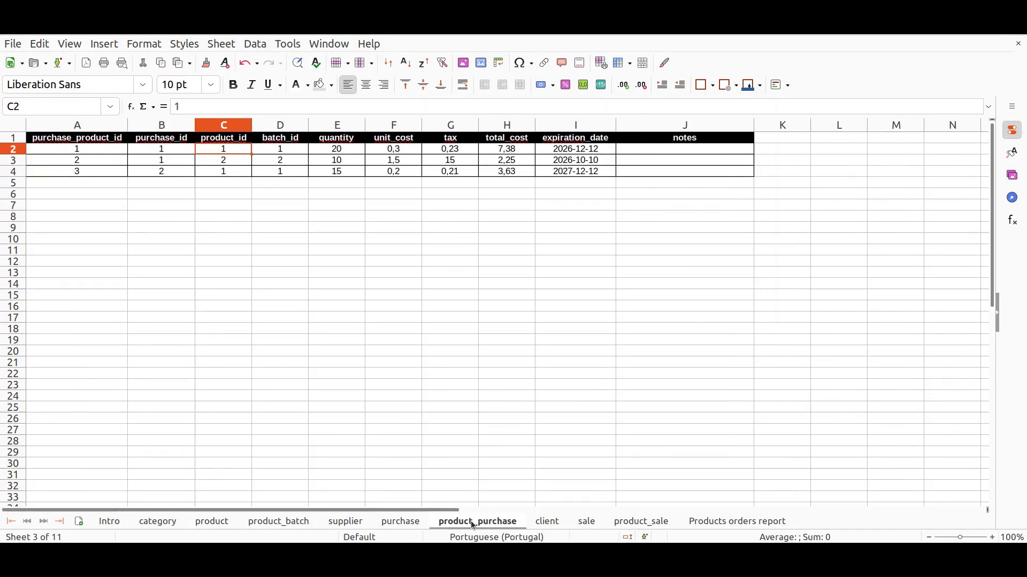
click(342, 153)
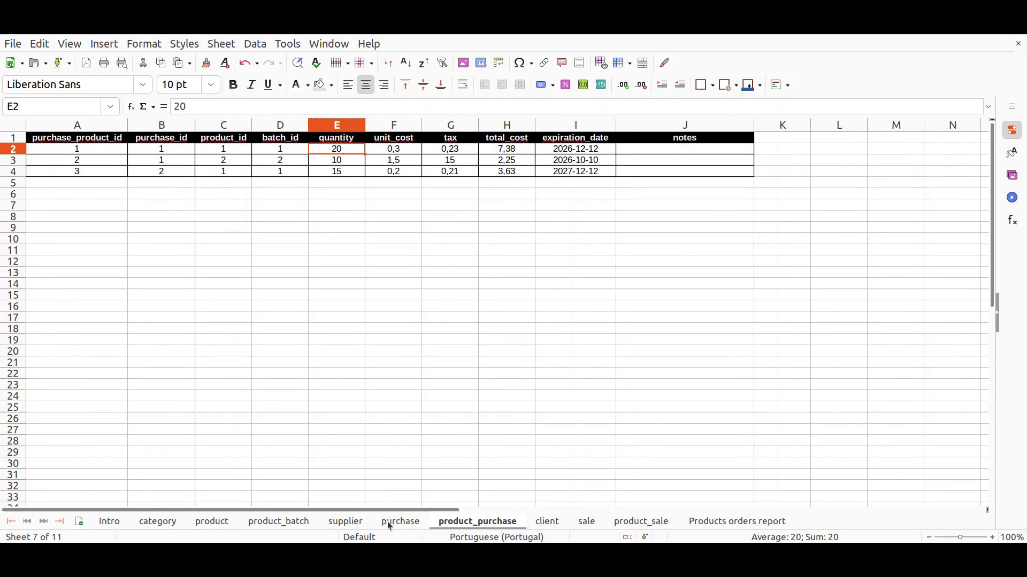
click(279, 522)
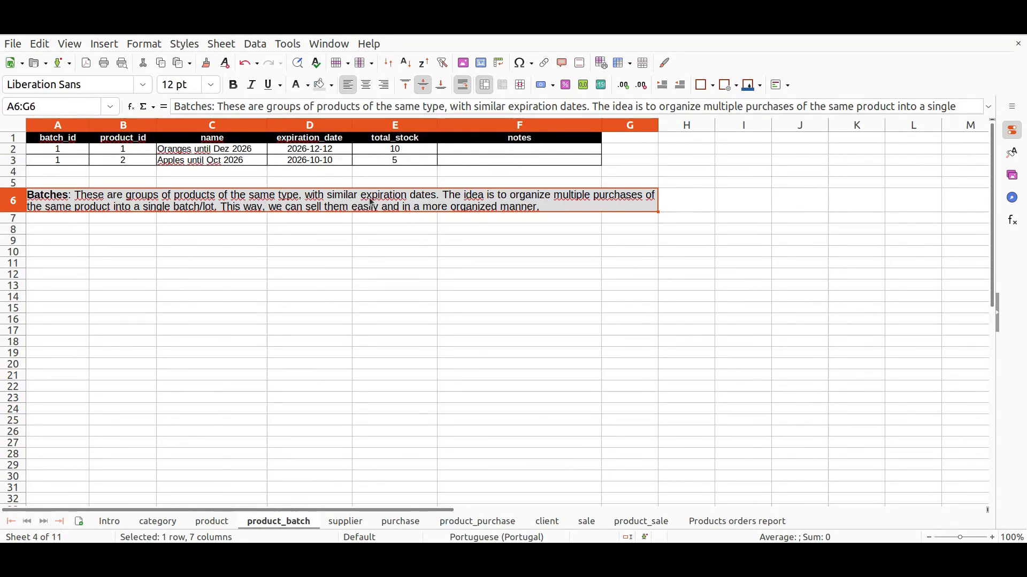
click(477, 521)
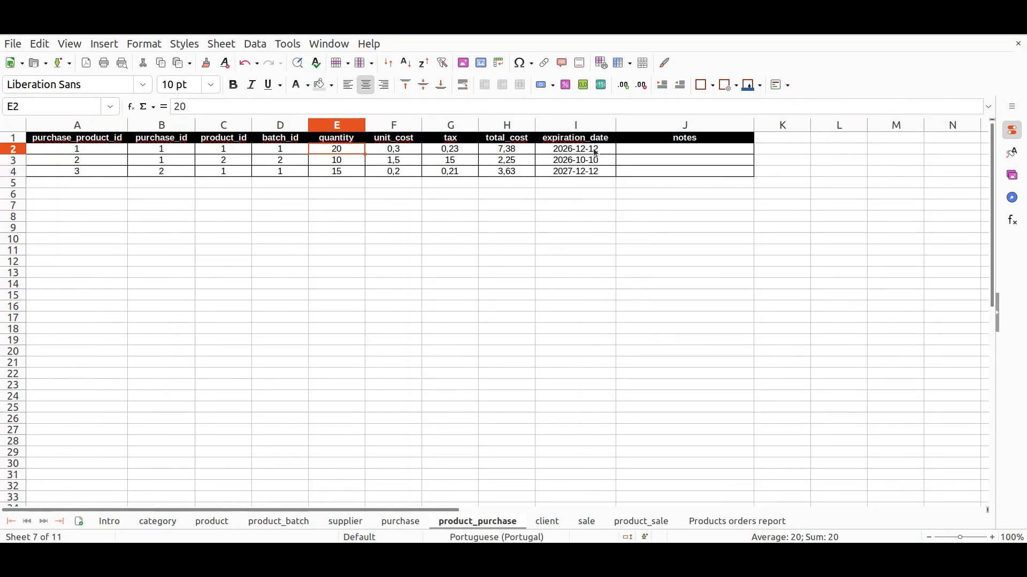
click(280, 522)
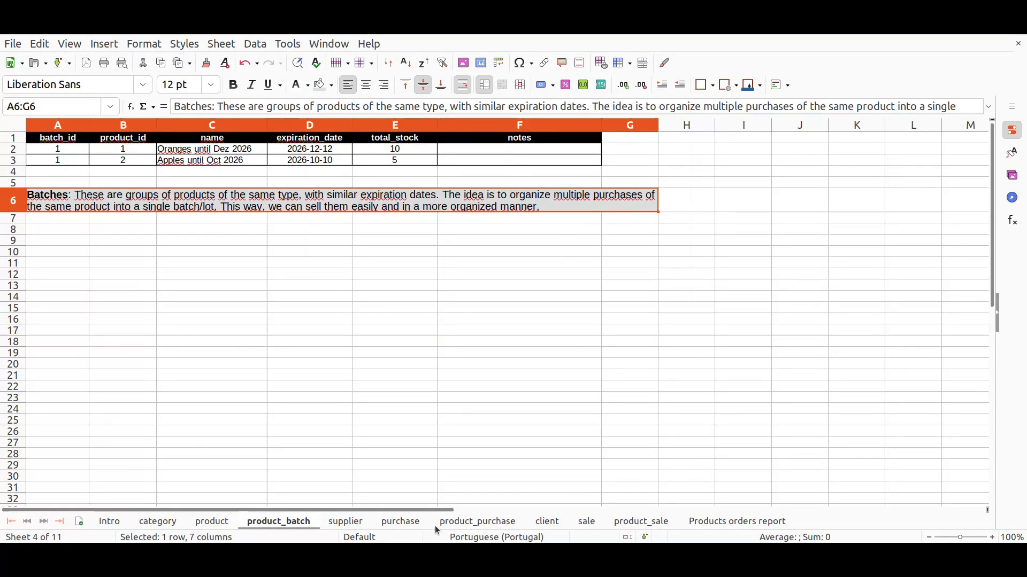
- Trace the purchase_id values on the product_purchase sheet to their matching rows on the purchase sheet
click(478, 522)
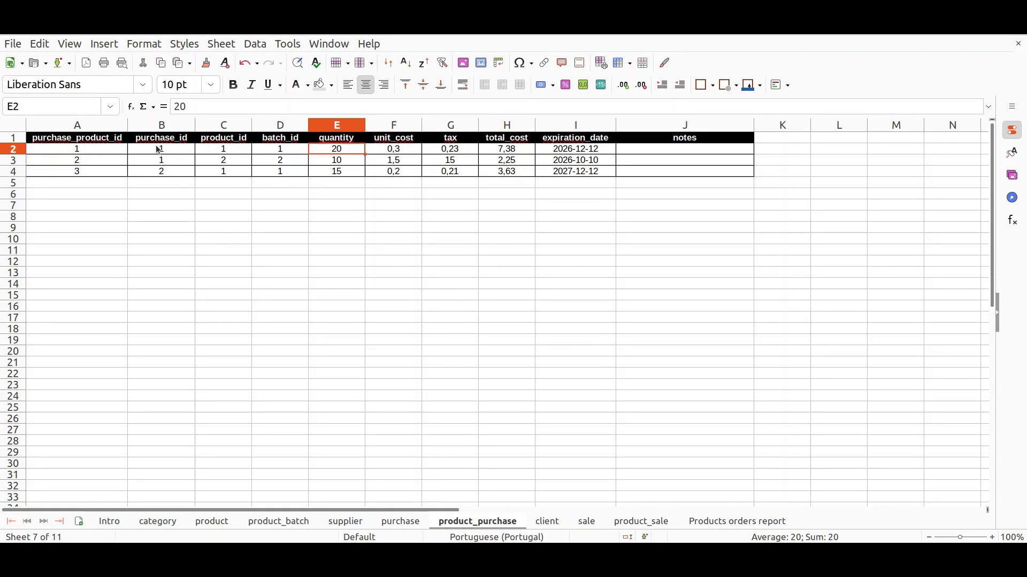
drag(173, 149, 173, 162)
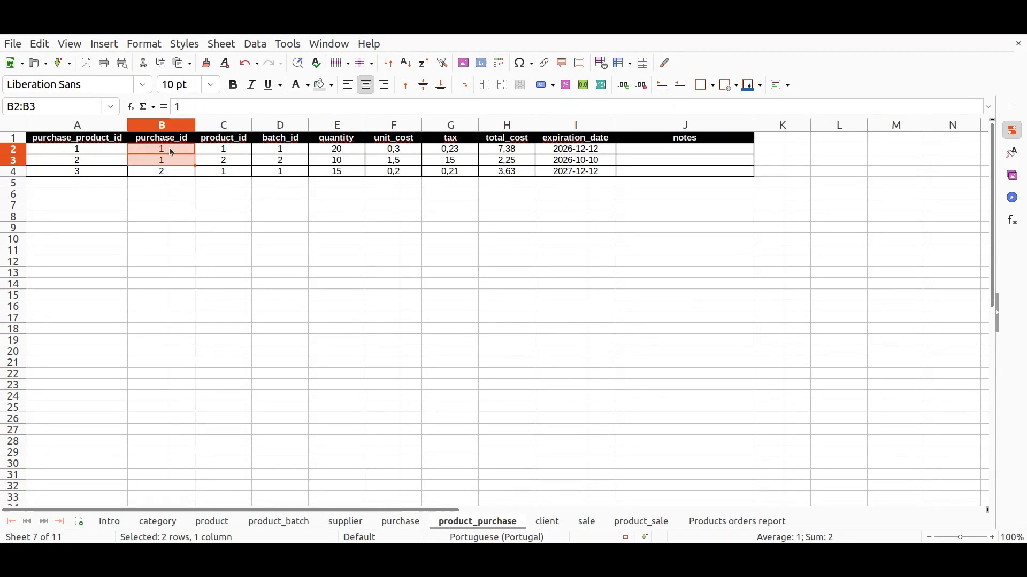
click(224, 171)
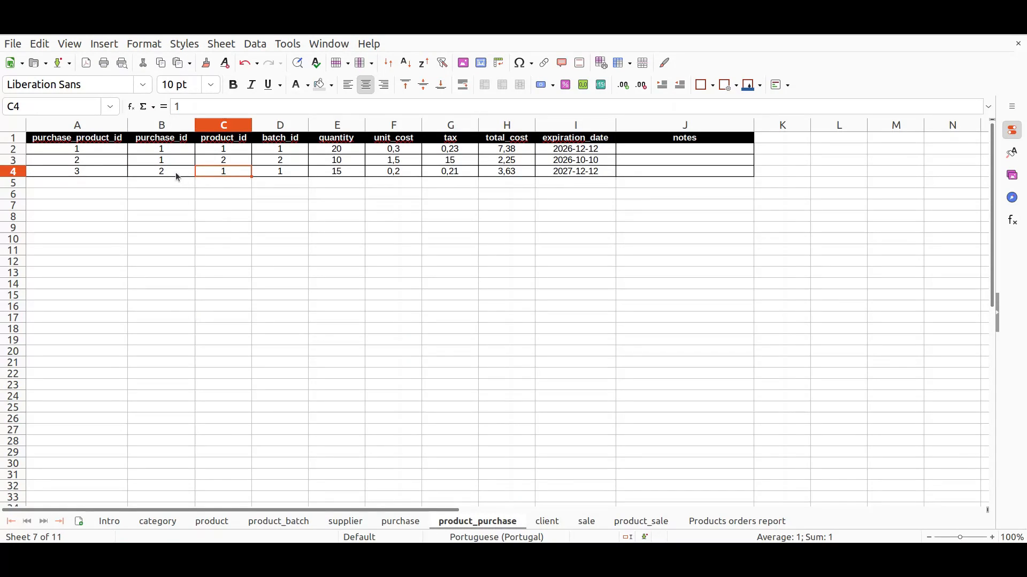
click(175, 173)
click(398, 522)
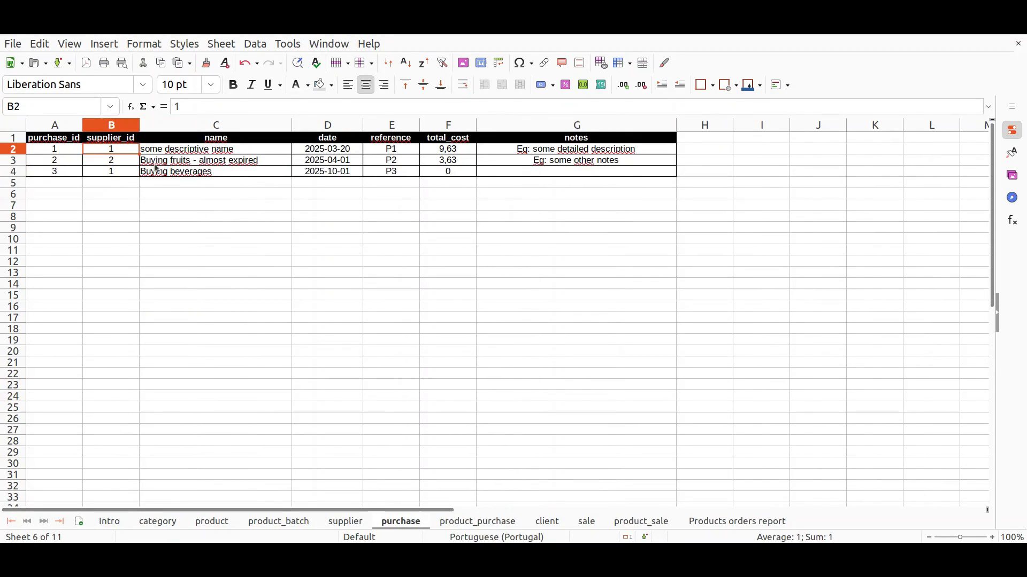
click(21, 172)
click(21, 151)
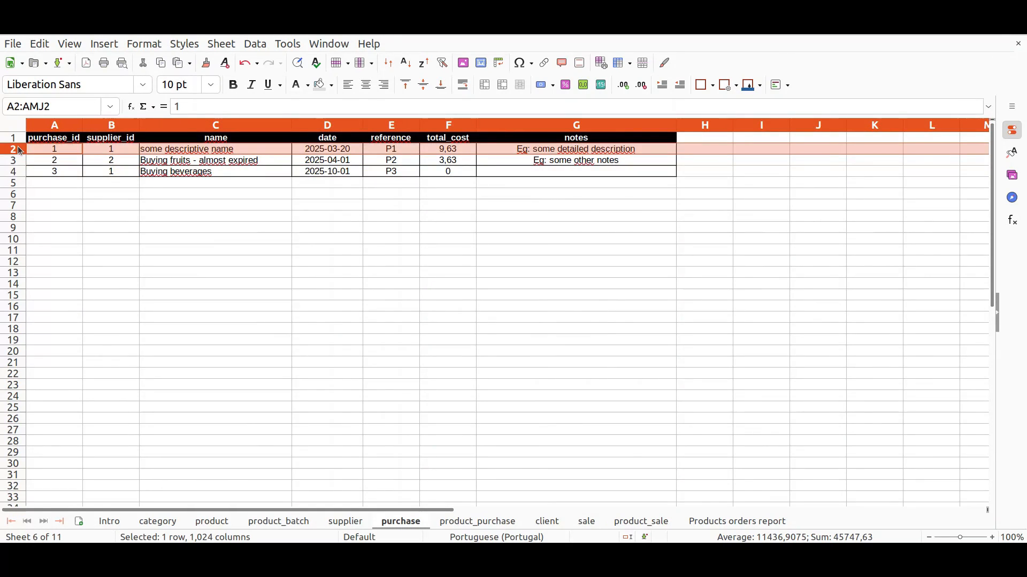
click(16, 160)
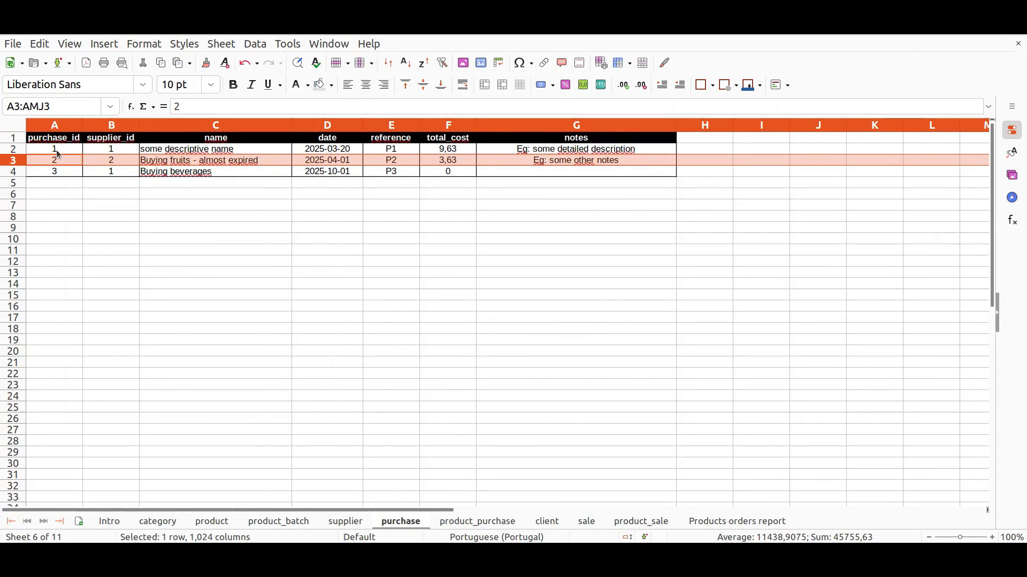
- Inspect how total_cost for the first purchase is built from the total_cost cells H2 and H3 on the product_purchase sheet
click(483, 521)
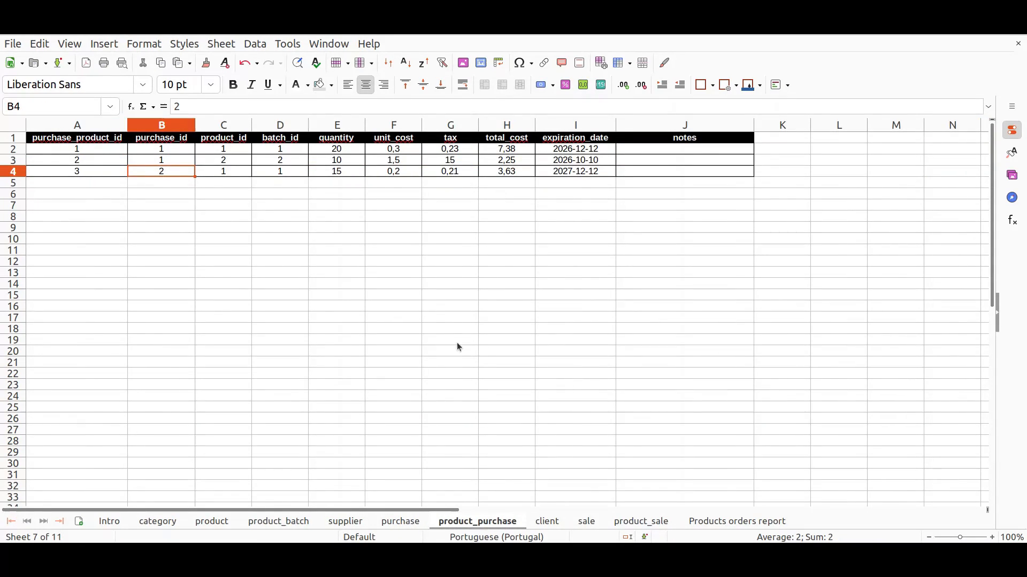
click(401, 522)
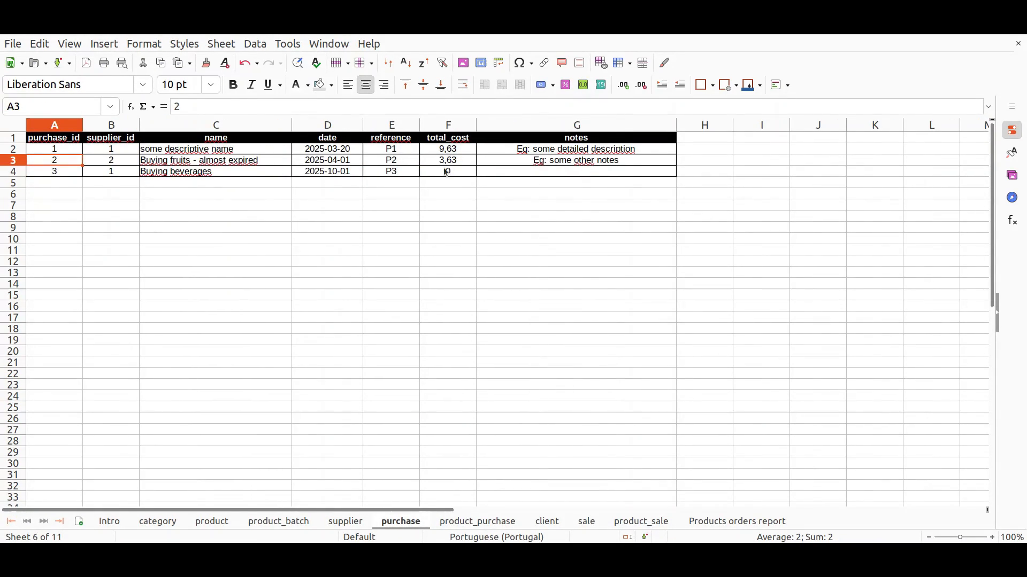
click(468, 524)
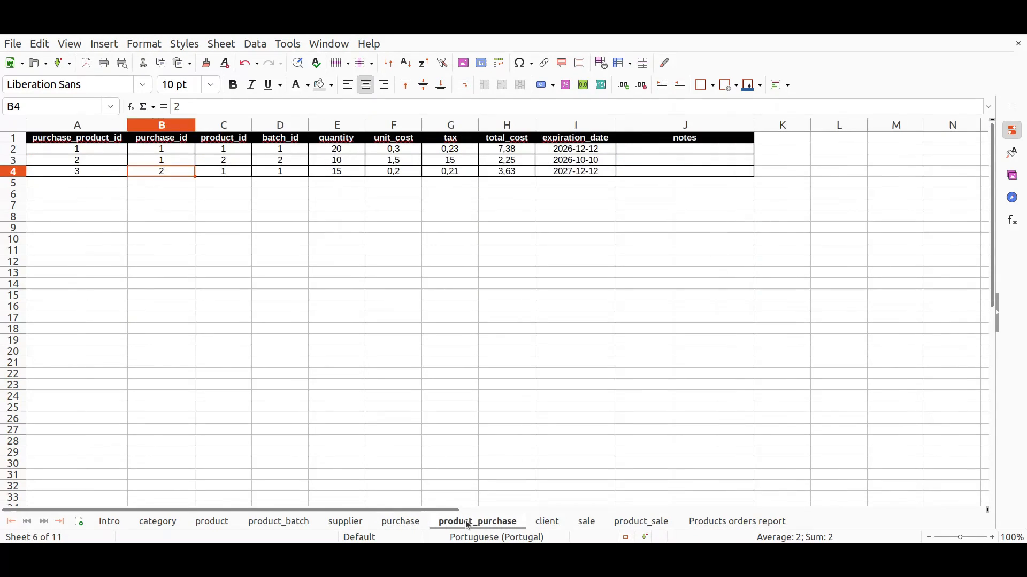
click(512, 153)
click(510, 164)
click(388, 525)
click(451, 151)
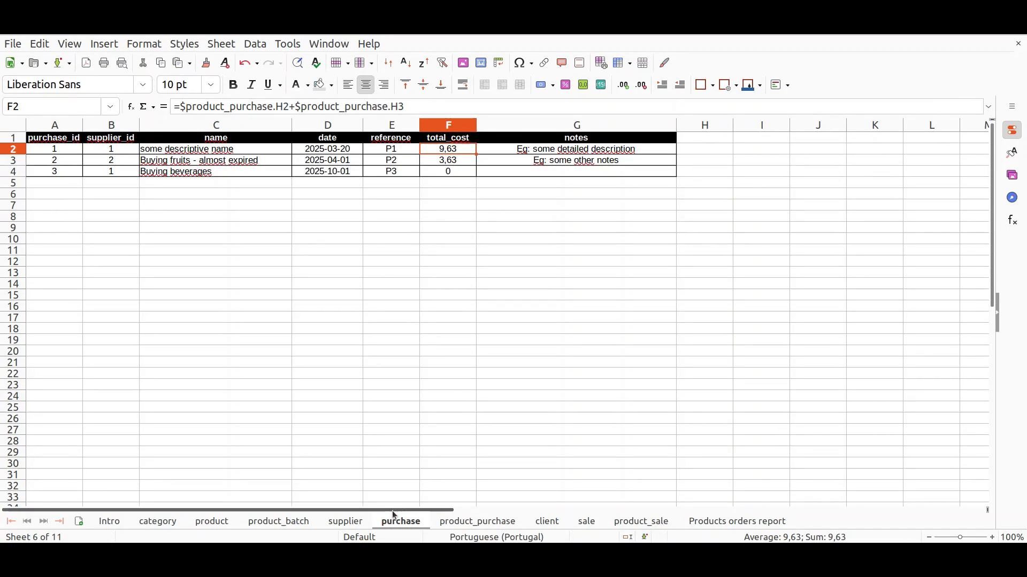
- Review the columns and sample records on the client and sale sheets
click(551, 525)
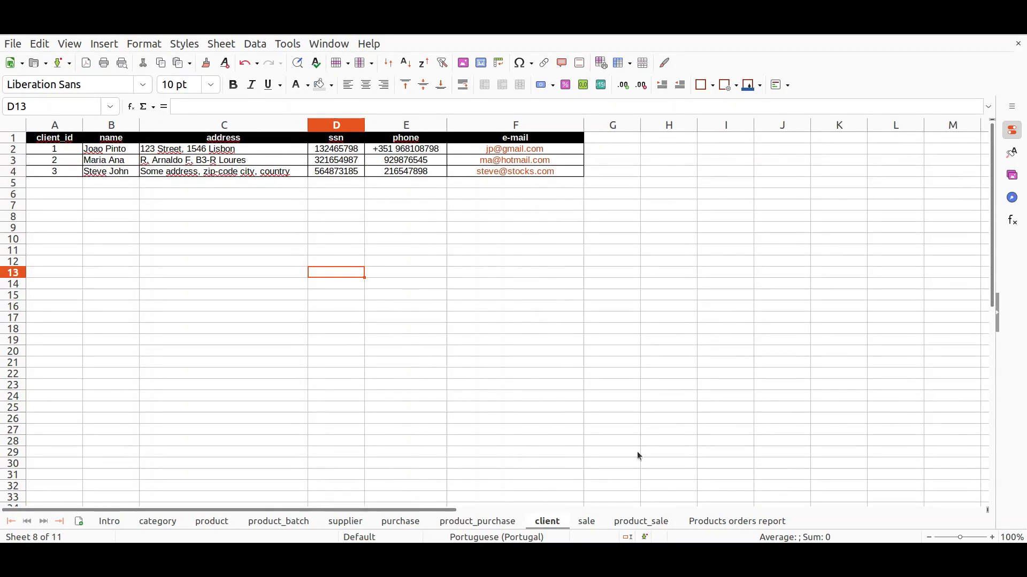
click(586, 522)
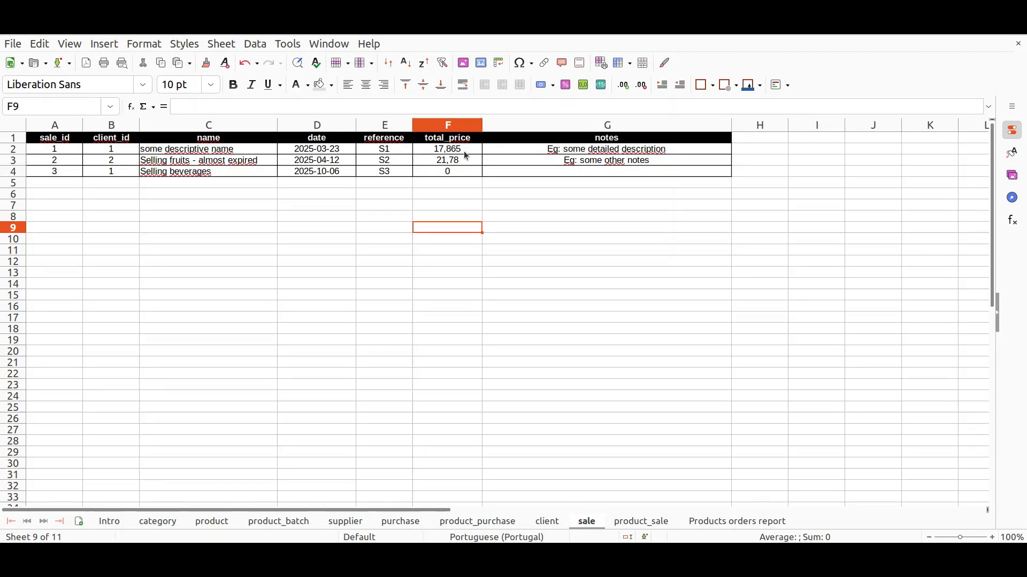
- Inspect the first sale's total_price formula and the matching sale_id rows on the product_sale sheet
click(445, 153)
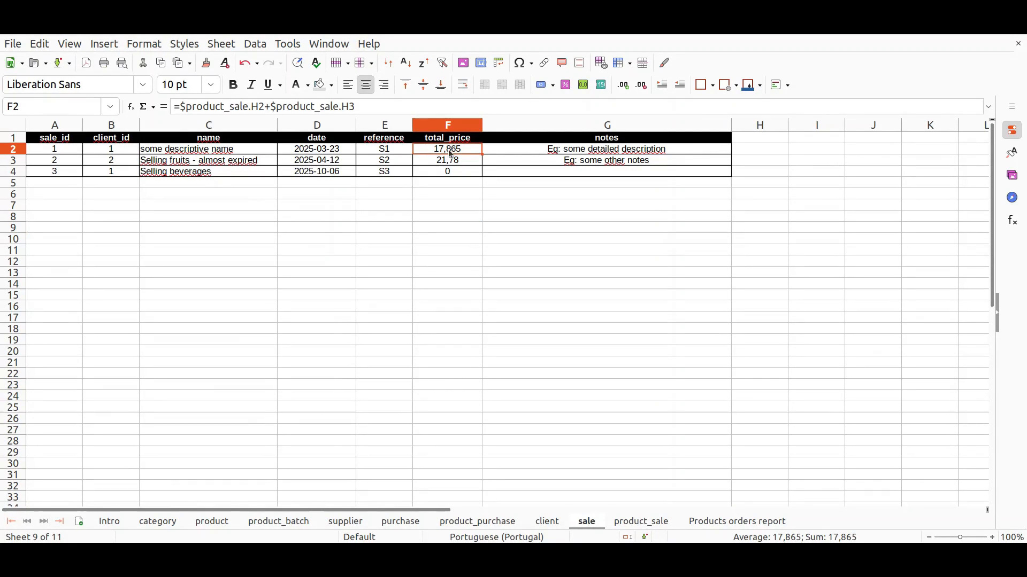
click(637, 522)
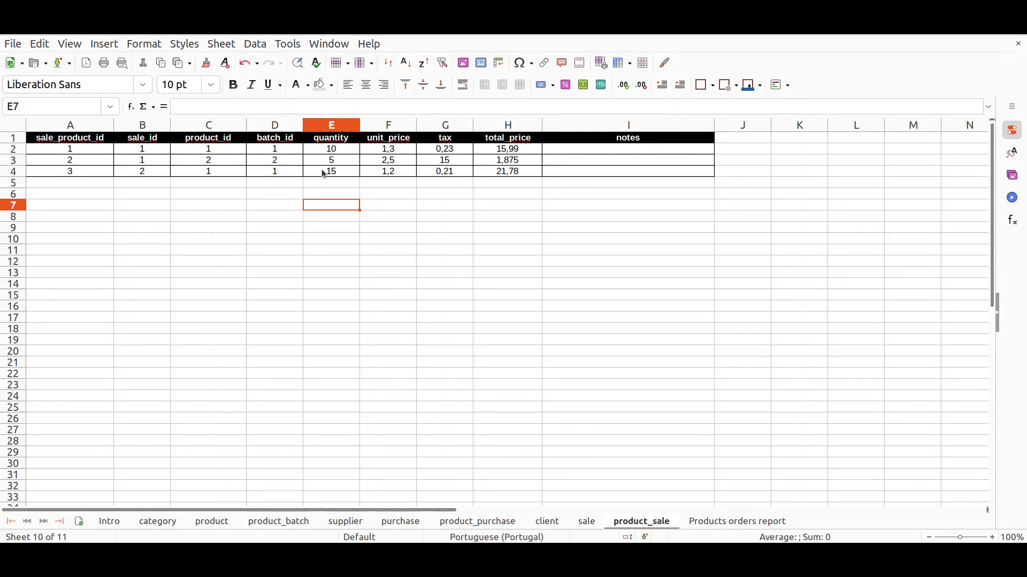
drag(147, 154, 151, 160)
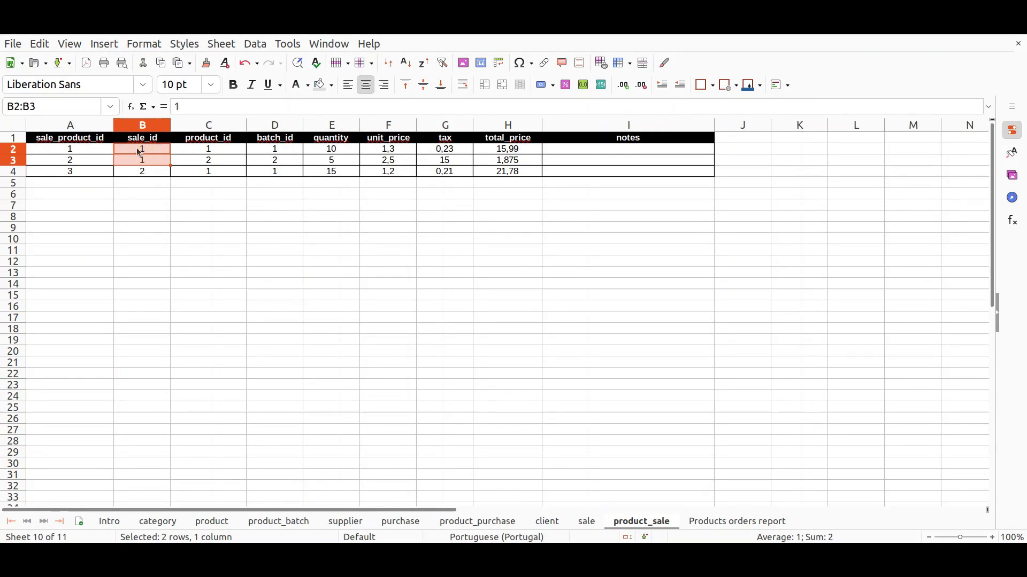
- Examine the product_id, batch_id and quantity of the first two product_sale records
drag(225, 149, 217, 160)
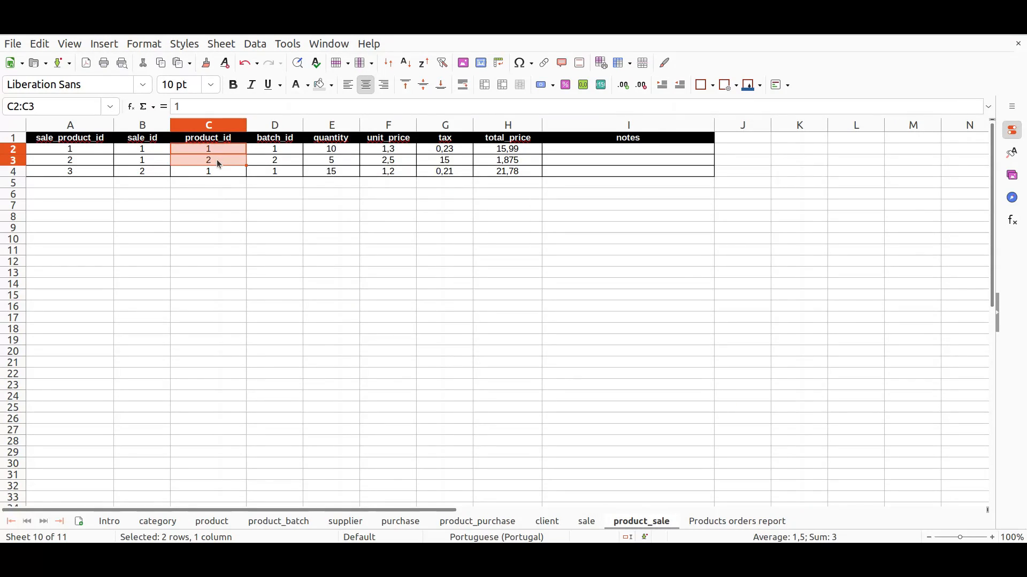
click(277, 148)
click(223, 153)
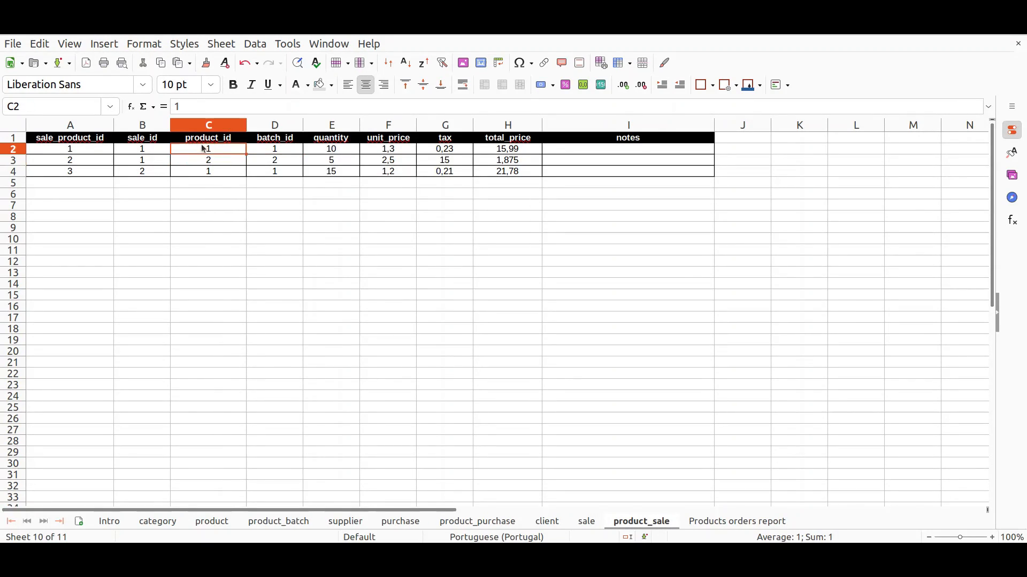
click(276, 152)
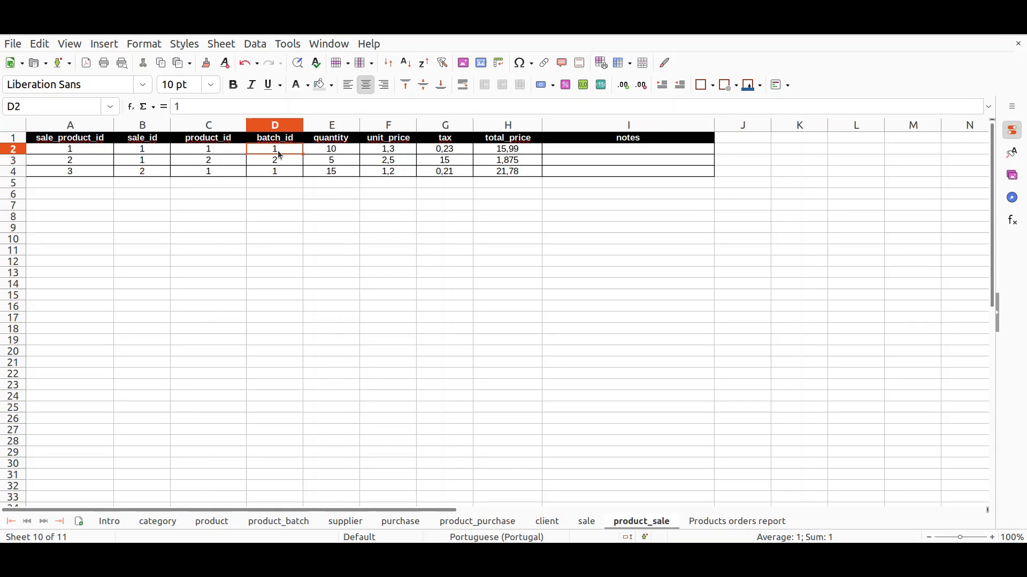
click(325, 149)
click(275, 151)
click(216, 163)
click(285, 162)
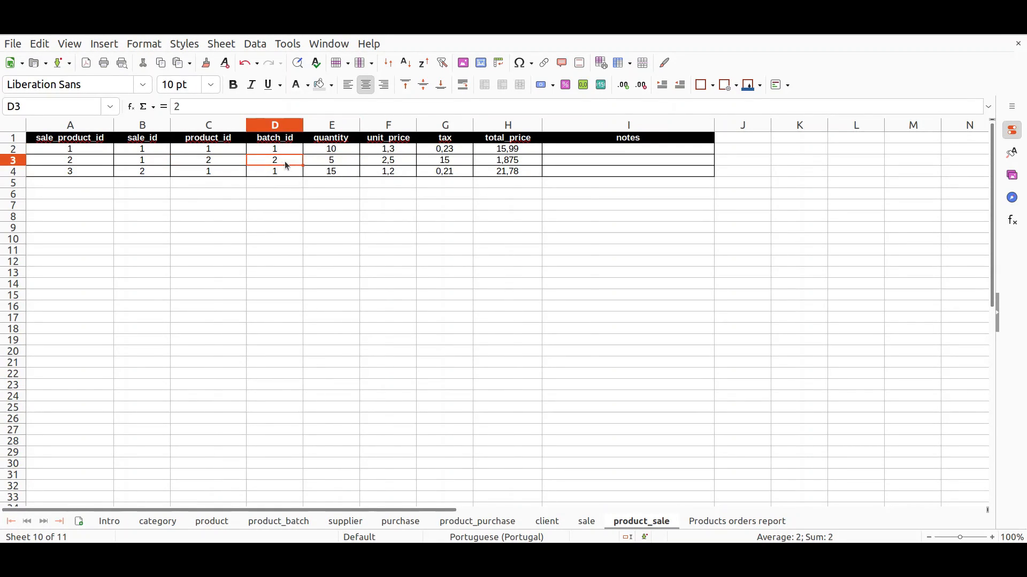
click(323, 165)
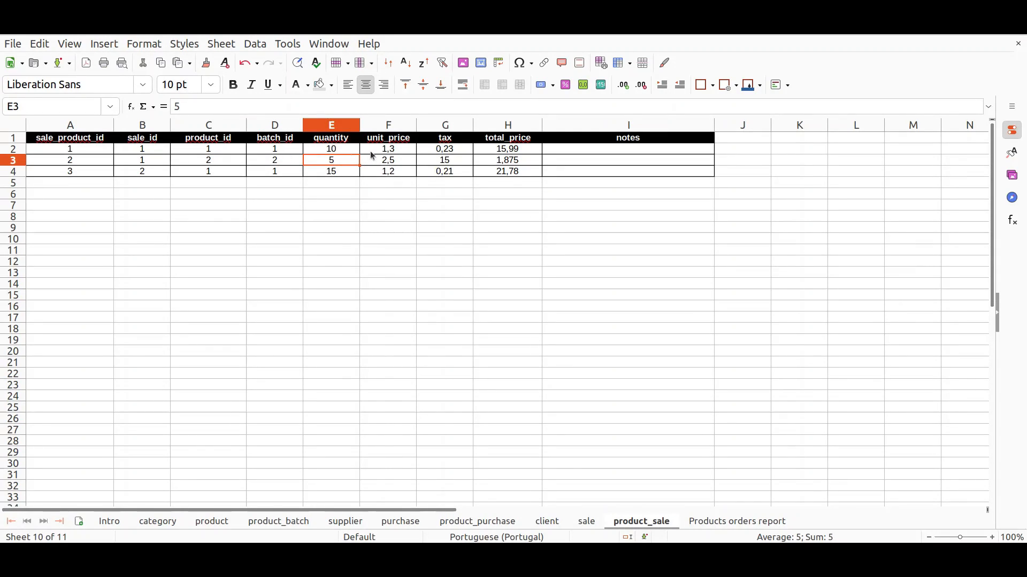
click(346, 149)
click(345, 163)
- Compare the unit_price and tax inputs with the total_price formulas in H2 and H3 of the product_sale sheet
click(393, 153)
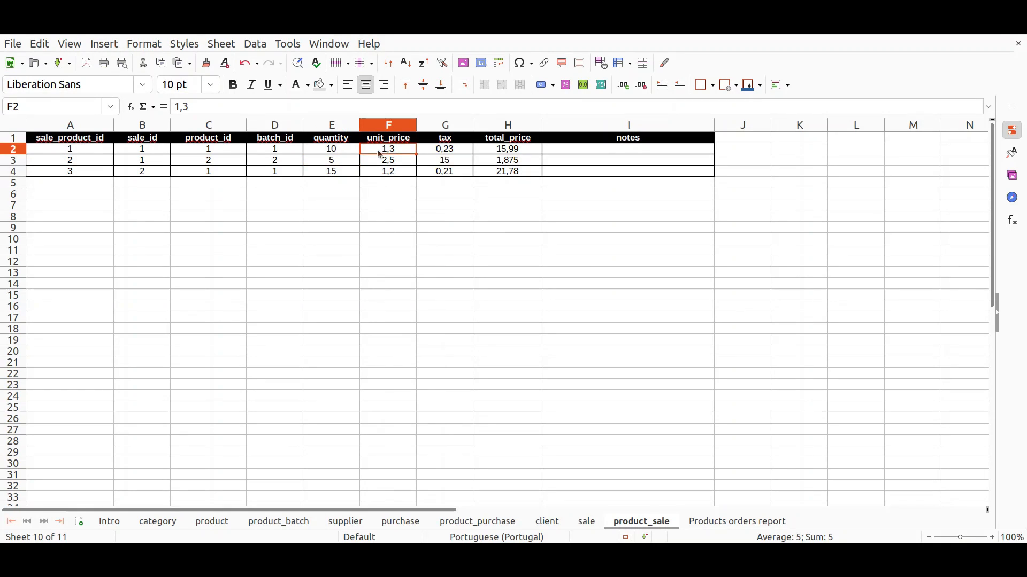
click(438, 153)
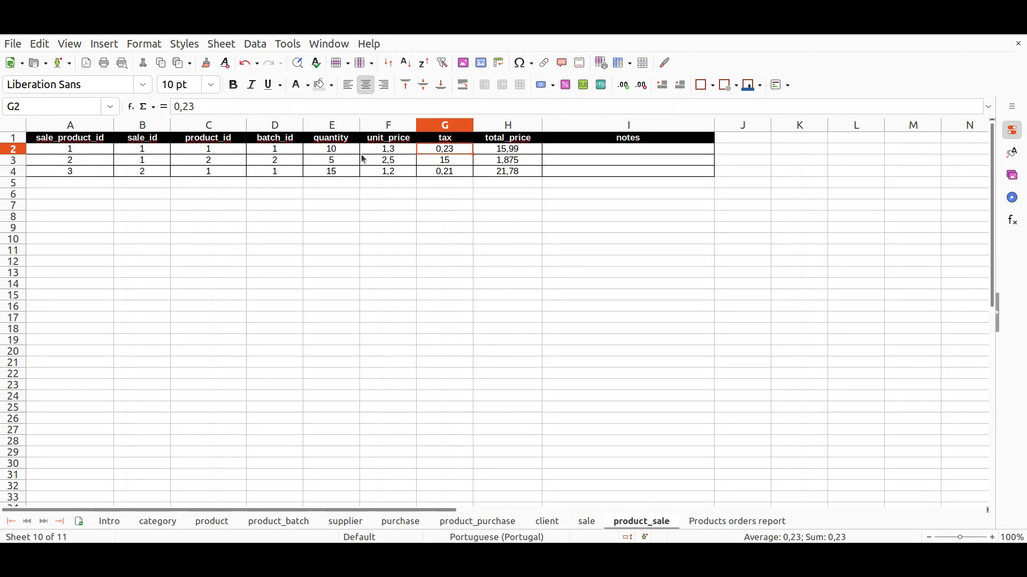
click(496, 155)
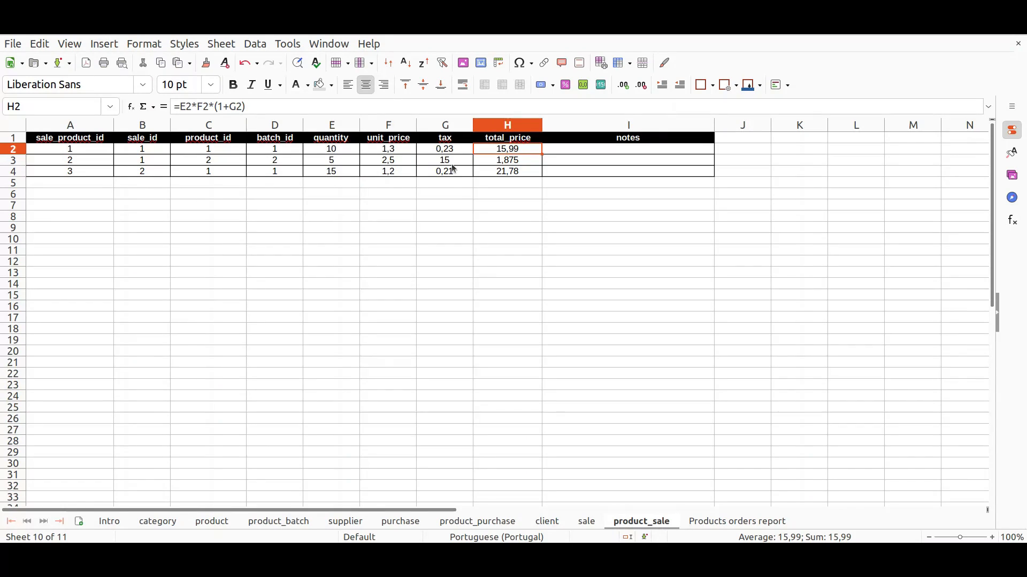
click(433, 151)
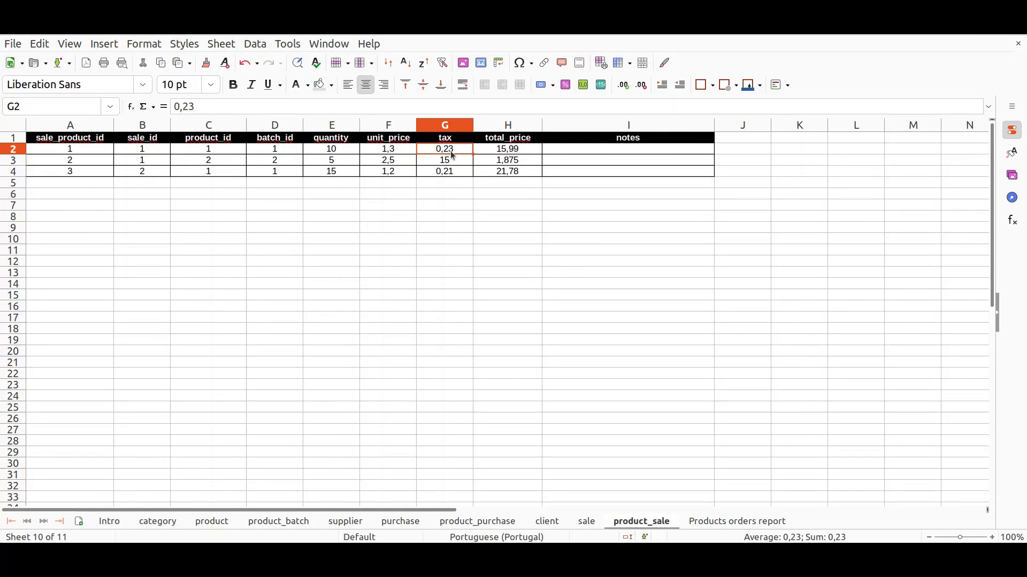
click(453, 161)
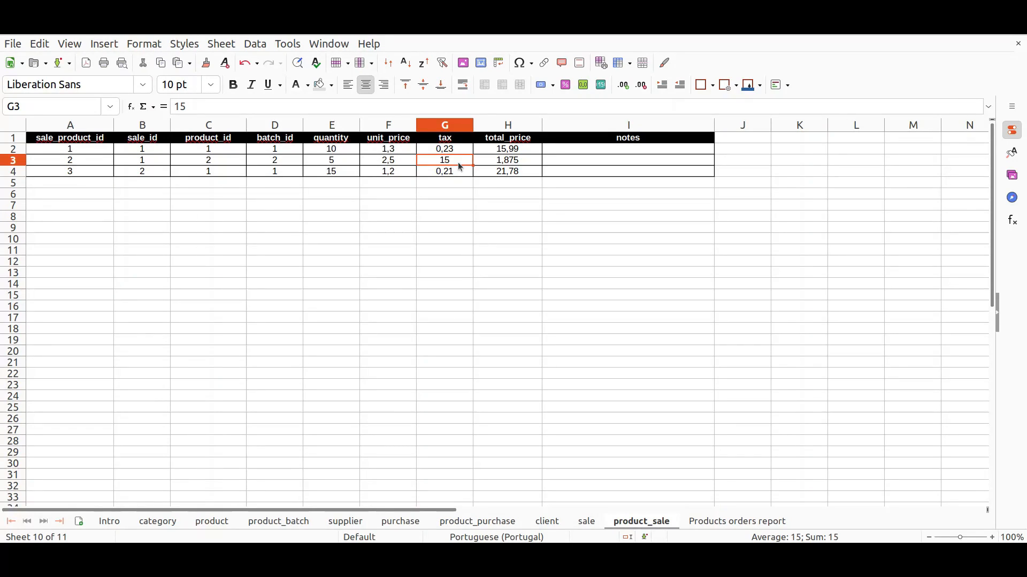
click(487, 150)
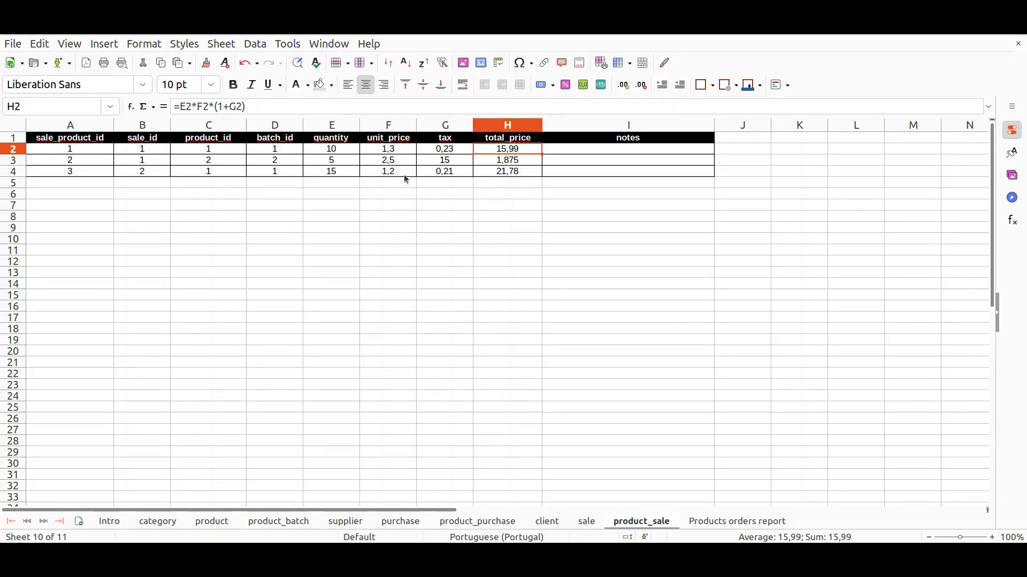
key(Down)
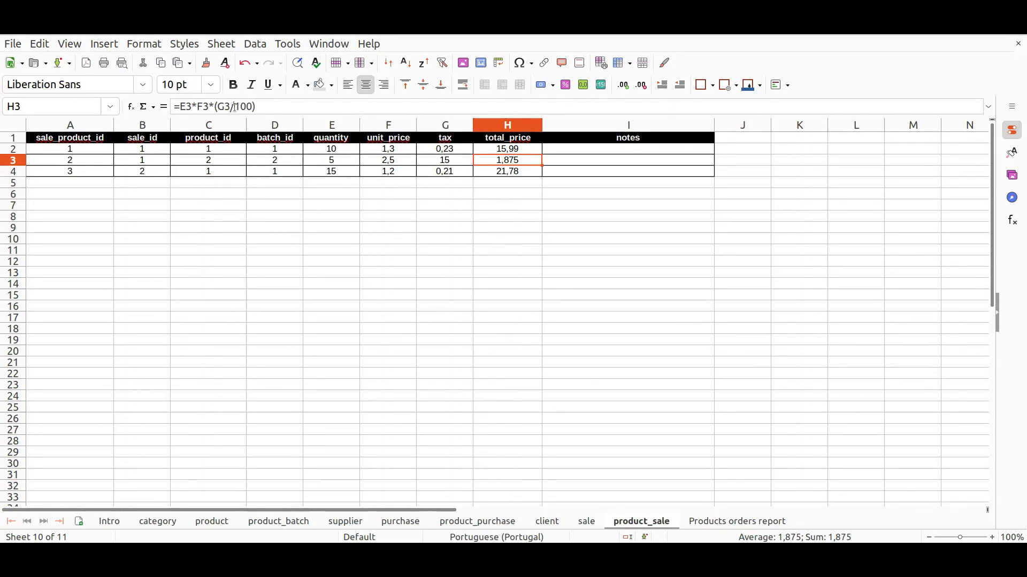
click(441, 160)
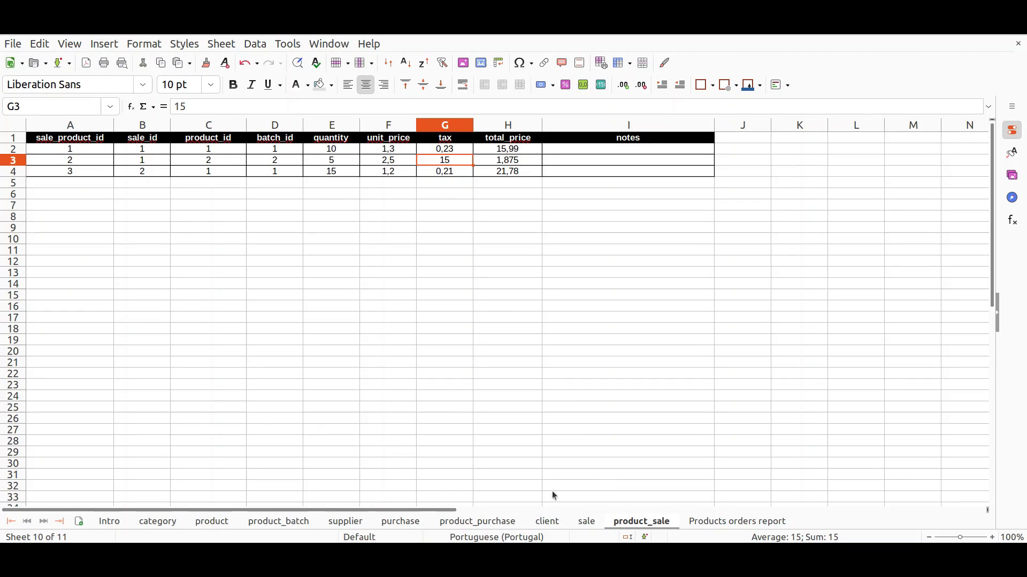
- Inspect the name and expiration_date of the oranges batch on the product_batch sheet
click(293, 524)
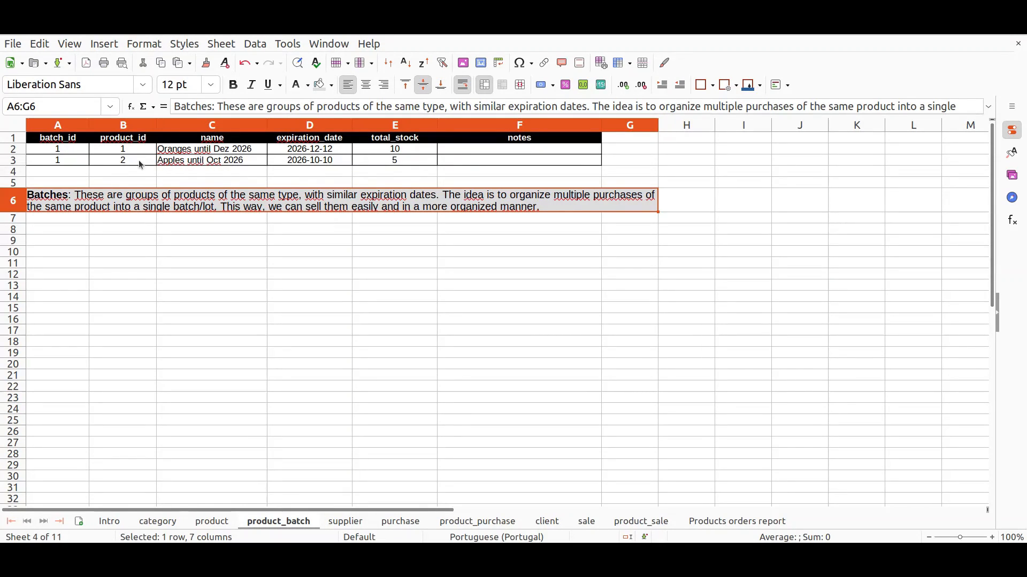
click(196, 151)
click(308, 152)
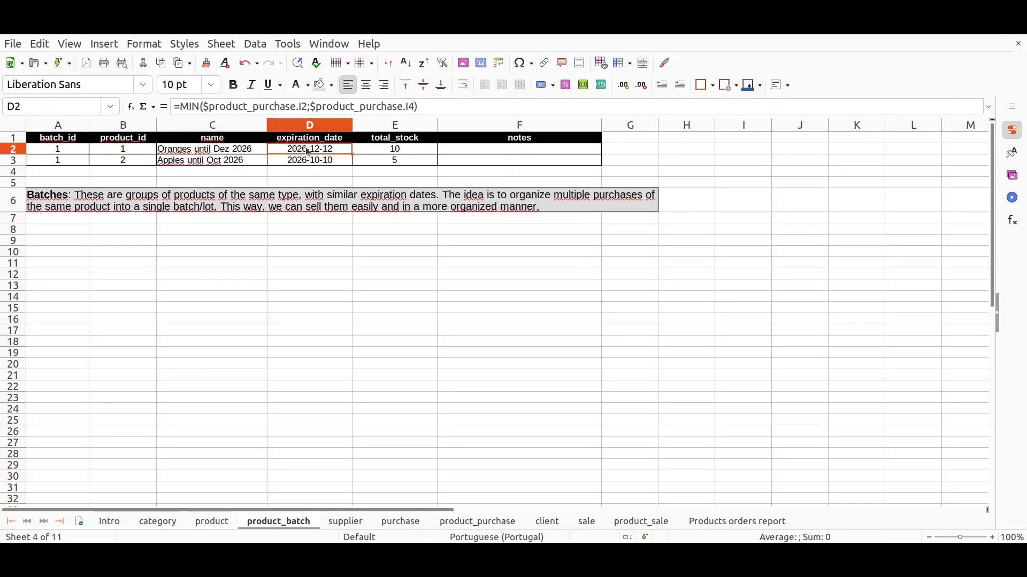
click(235, 153)
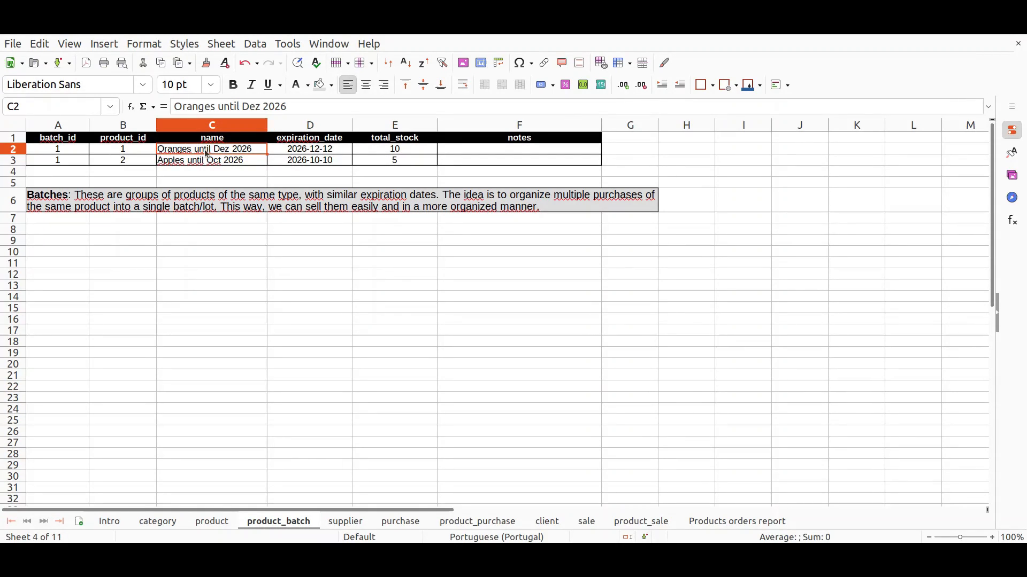
- Compare the batch_id values and expiration date of the orange records on the product_purchase sheet
click(406, 522)
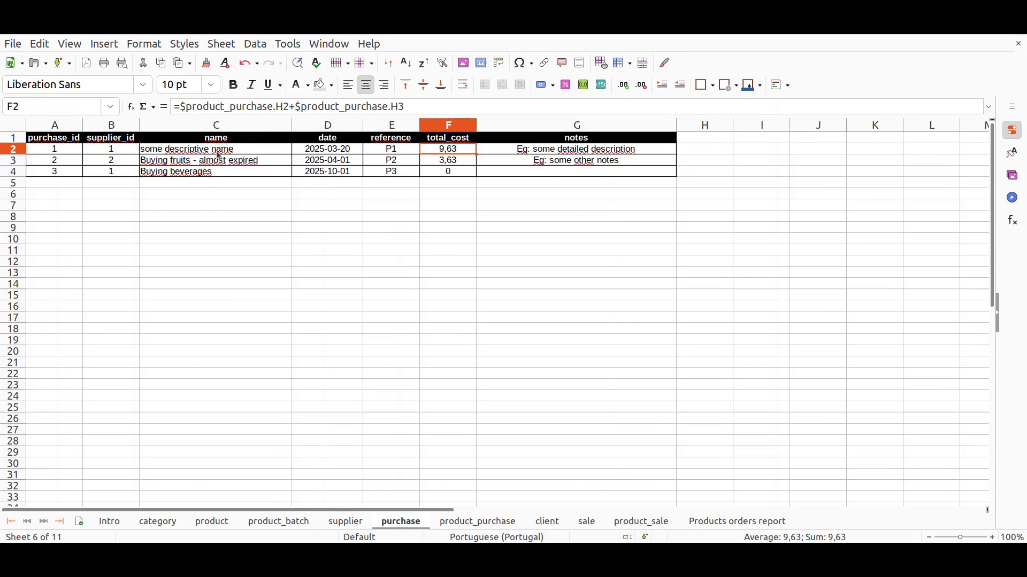
click(463, 524)
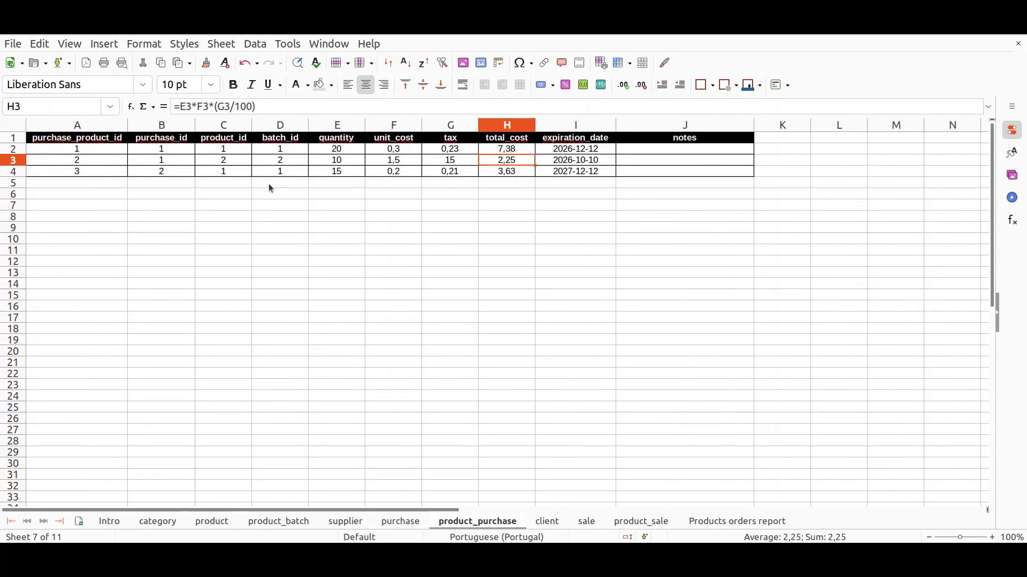
click(281, 157)
click(275, 170)
click(277, 151)
click(273, 172)
click(275, 151)
click(273, 175)
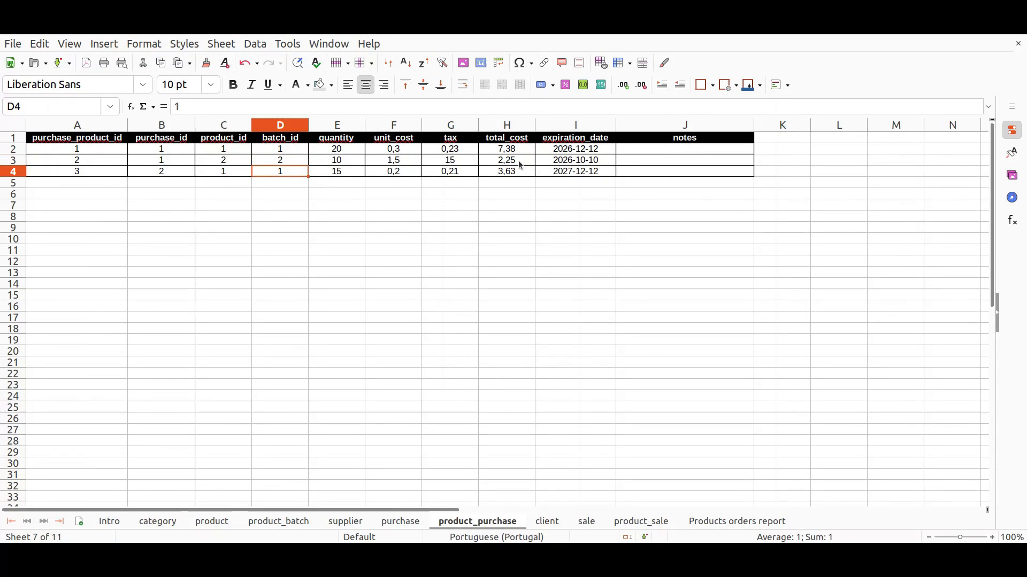
click(548, 153)
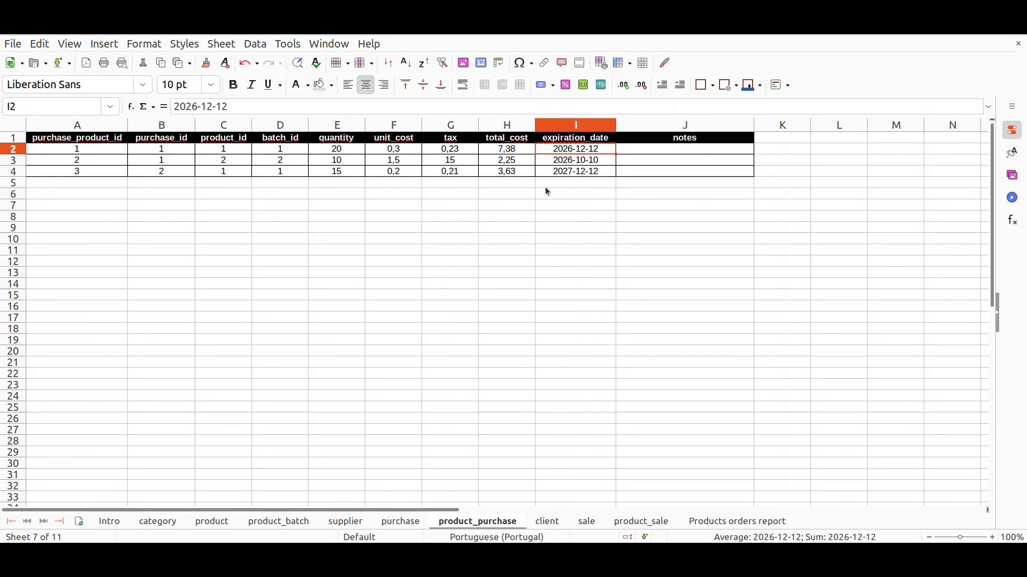
- Inspect the expiration_date and total_stock formulas of the oranges batch on the product_batch sheet
click(279, 523)
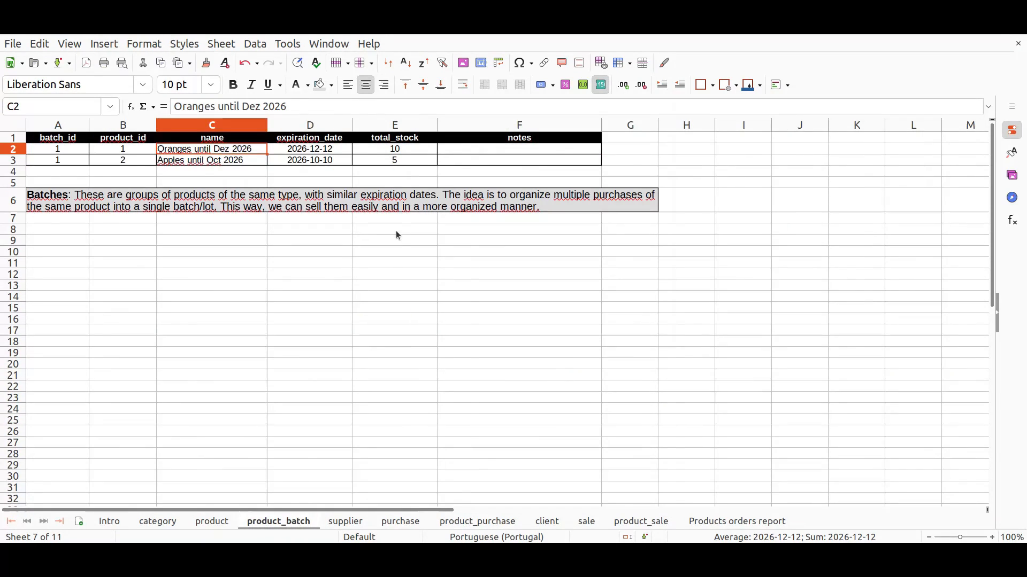
click(331, 149)
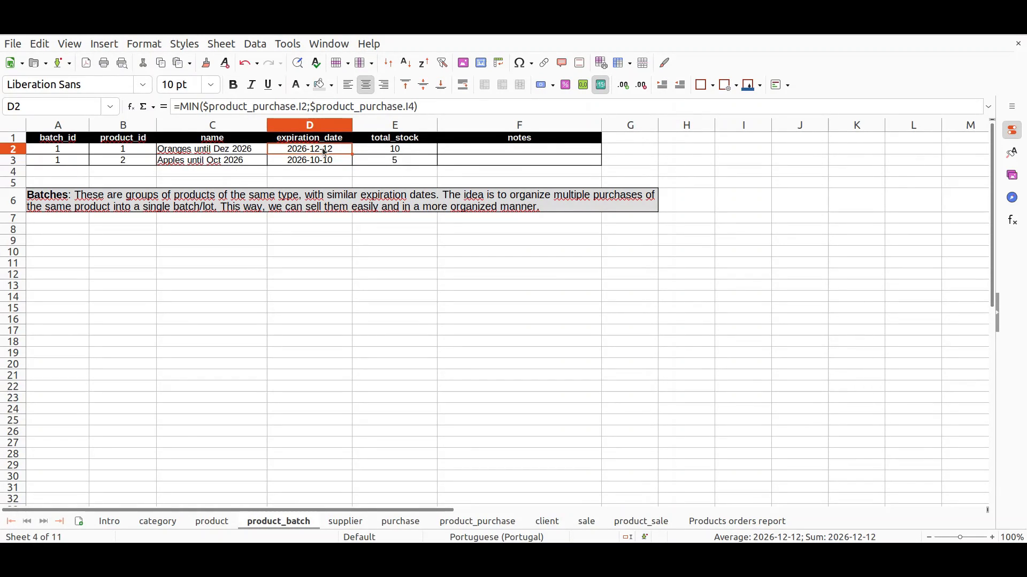
click(399, 150)
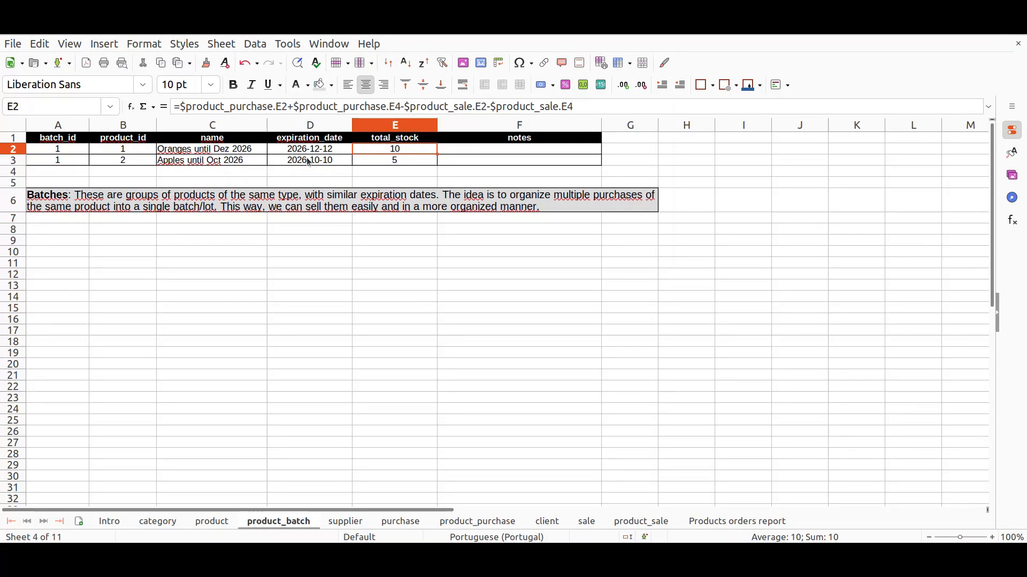
- Review the product_sale and Products orders report sheets, checking which cell feeds the report's first quantity
click(630, 523)
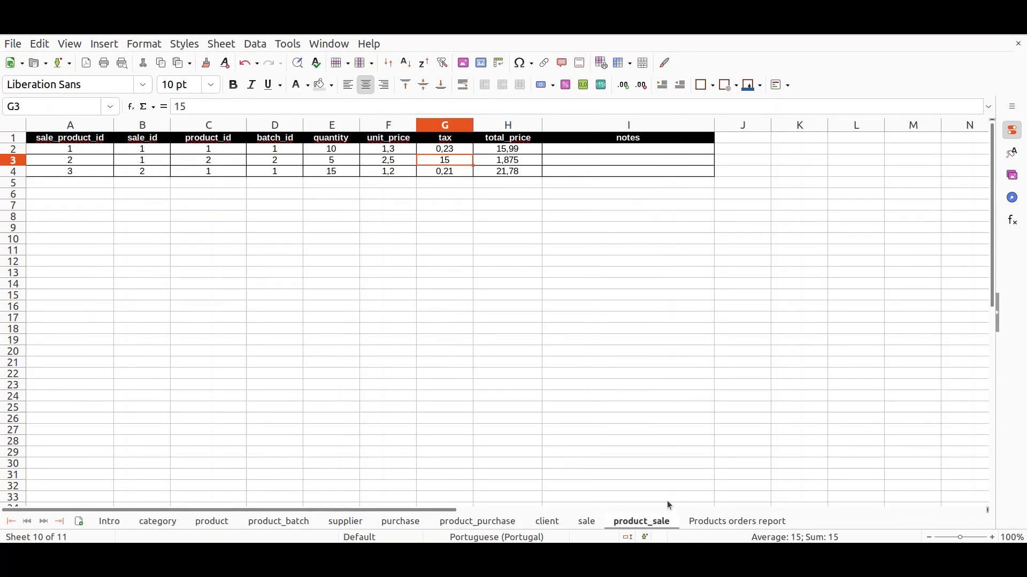
click(727, 521)
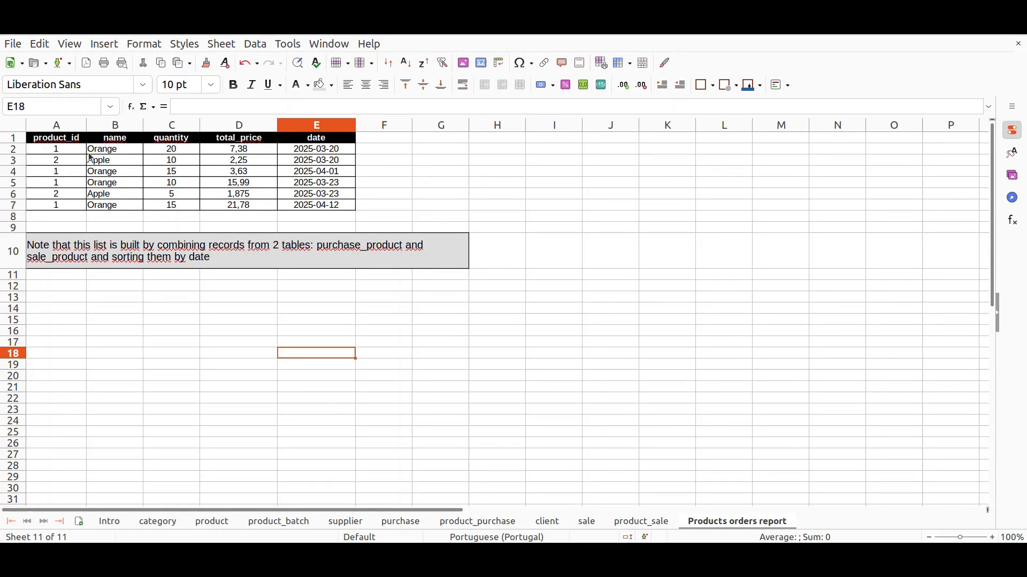
click(180, 152)
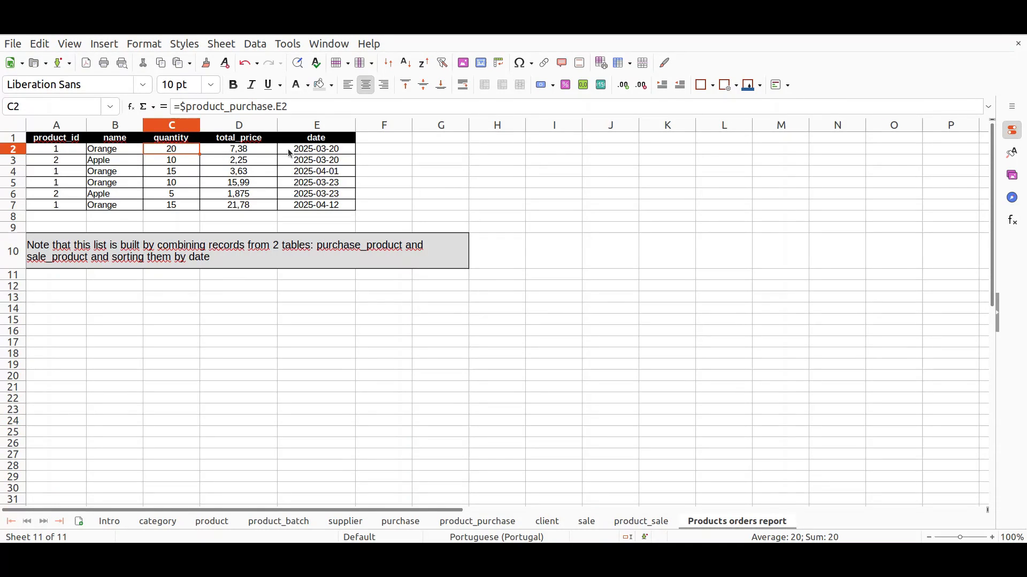
click(374, 150)
click(371, 138)
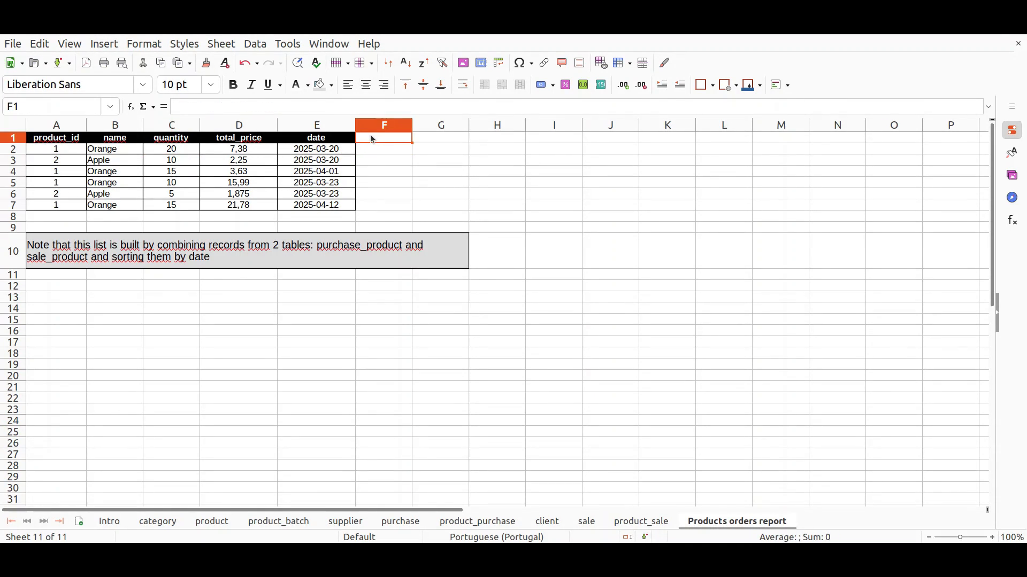
text(Type)
key(Return)
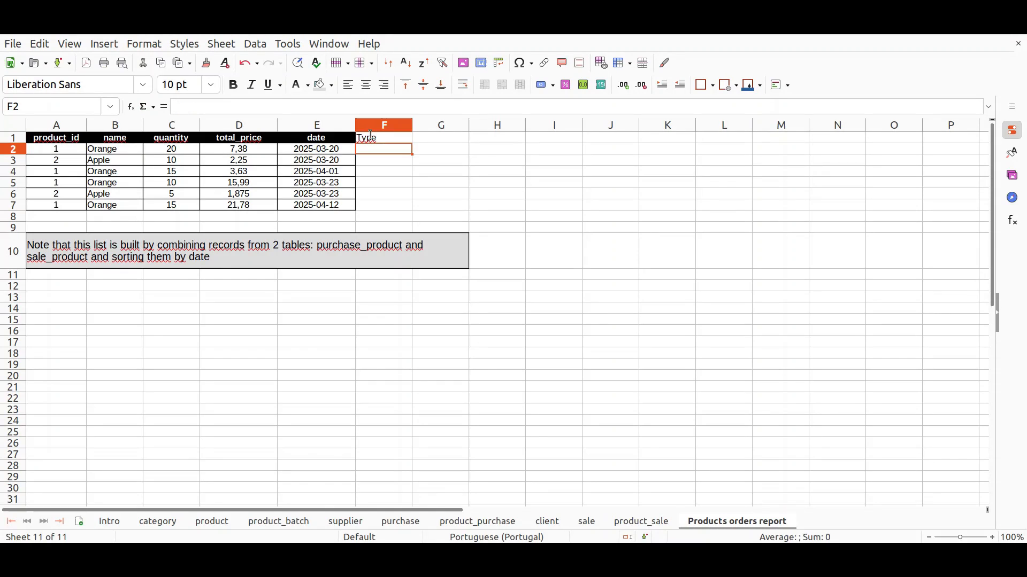
- Copy the report's date column into column F and change the new column's header to "type"
click(330, 126)
key(ctrl+c)
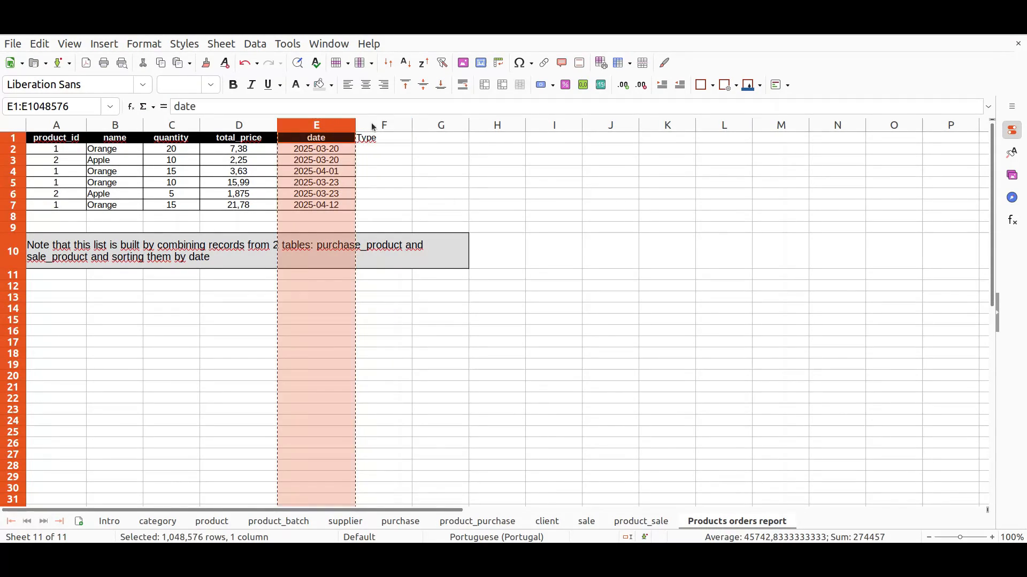
click(378, 126)
key(ctrl+v)
click(391, 139)
text(type)
- Enter "in" as the type for the three purchase rows in F2 to F4 of the report
click(390, 150)
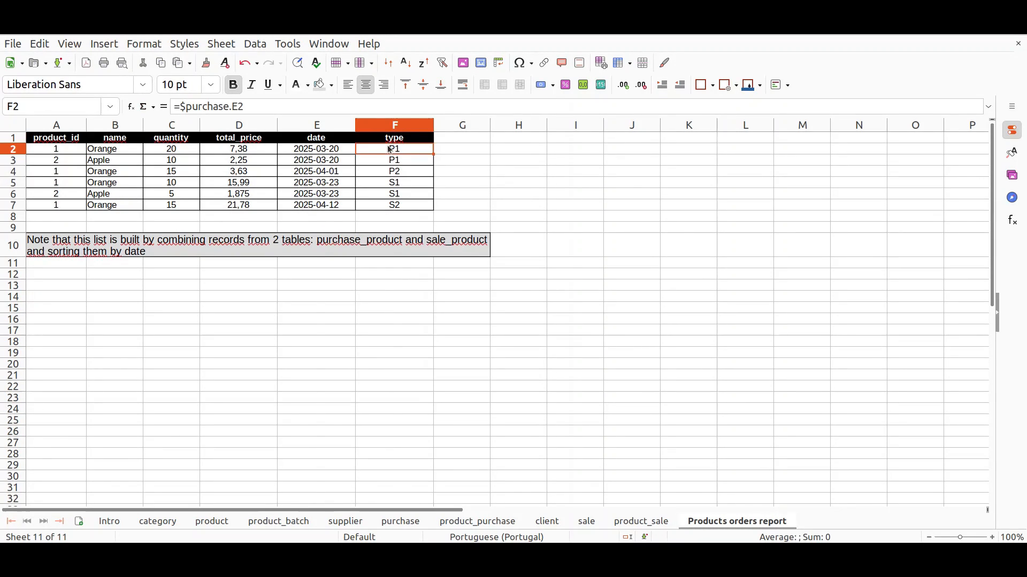
text(in)
key(Return)
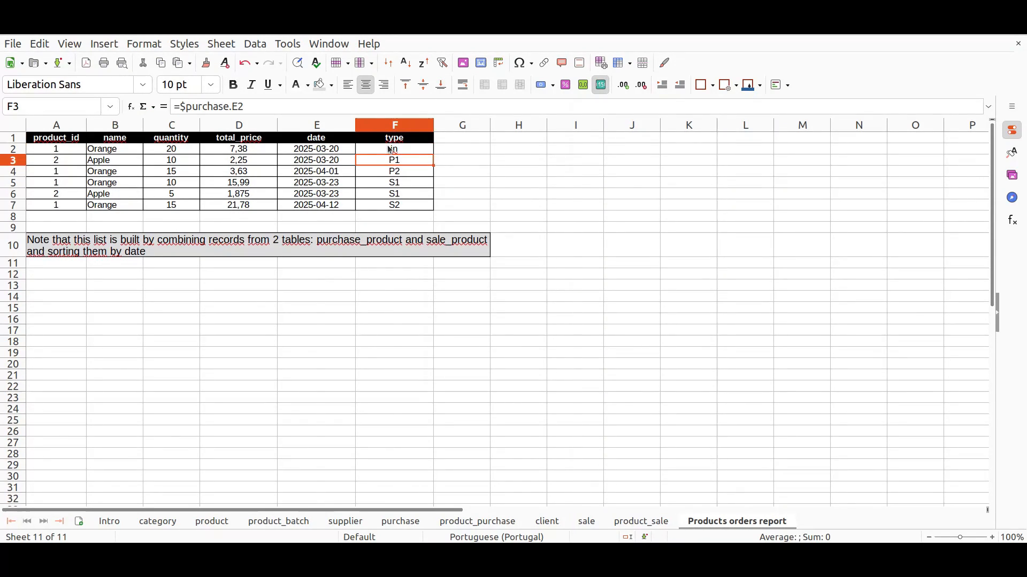
text(in)
key(Return)
text(in)
key(Return)
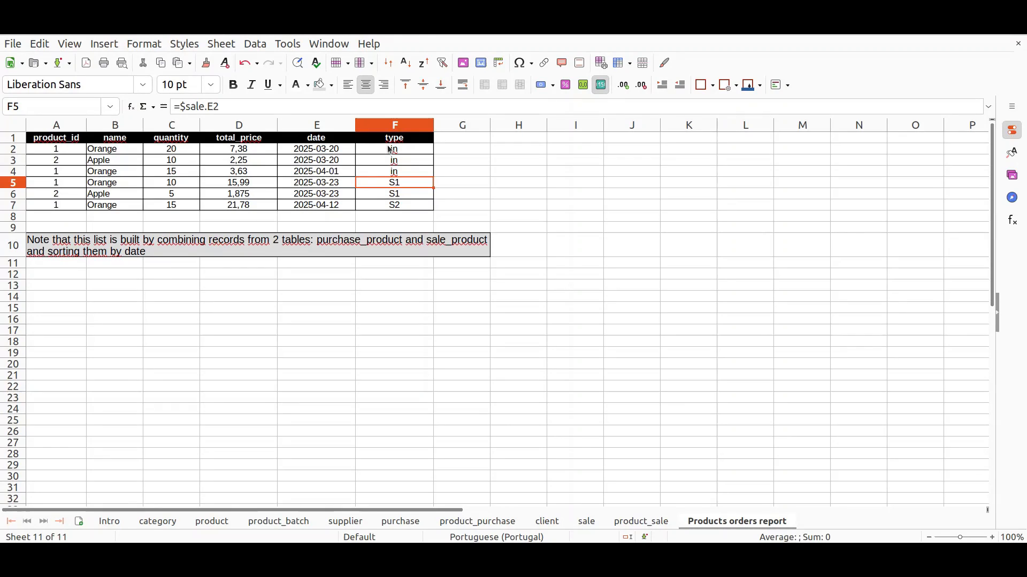
- Enter "out" as the type for the three sale rows in F5 to F7 of the report
text(out)
key(Return)
text(out)
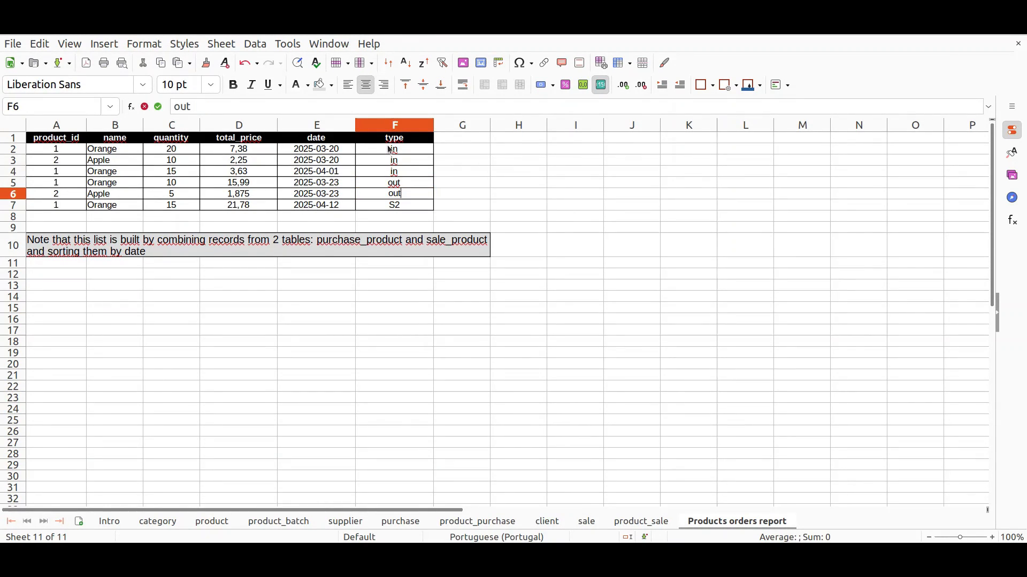
key(Return)
text(out)
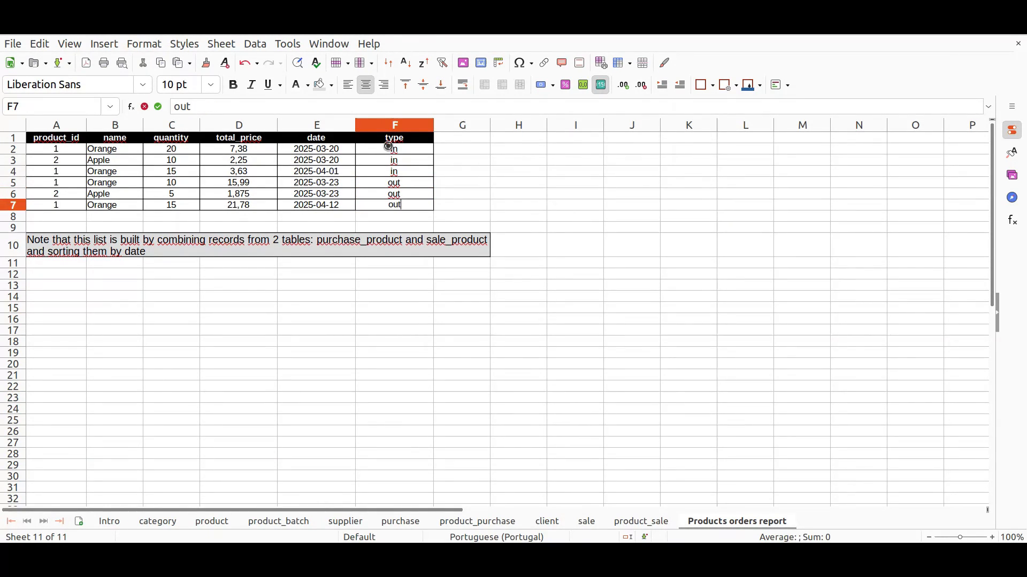
key(Tab)
click(484, 341)
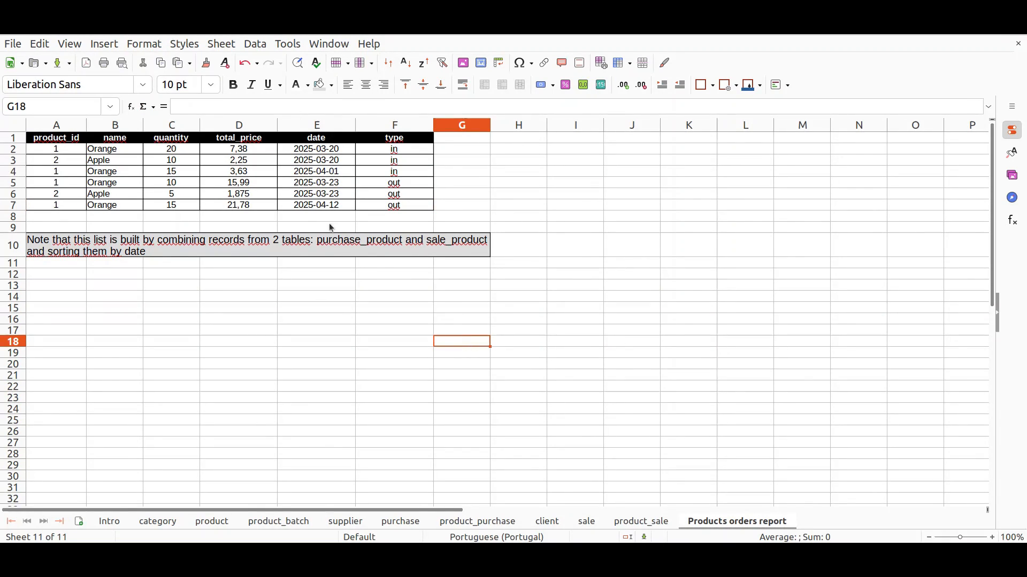
- Compare the purchase rows A2:F4 with the sale rows A5:F7 and check the date in E5
drag(370, 147, 46, 175)
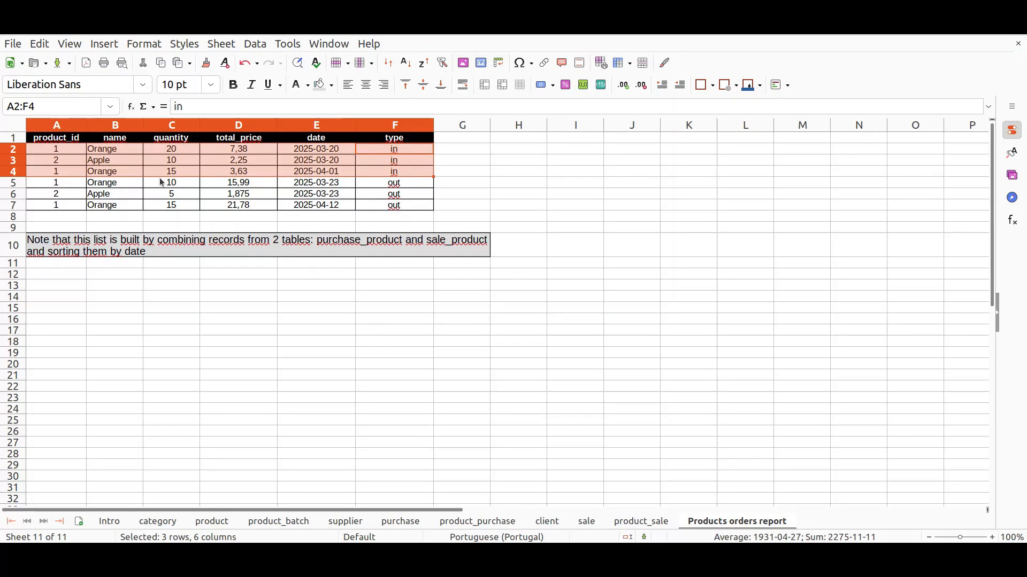
drag(77, 188, 396, 206)
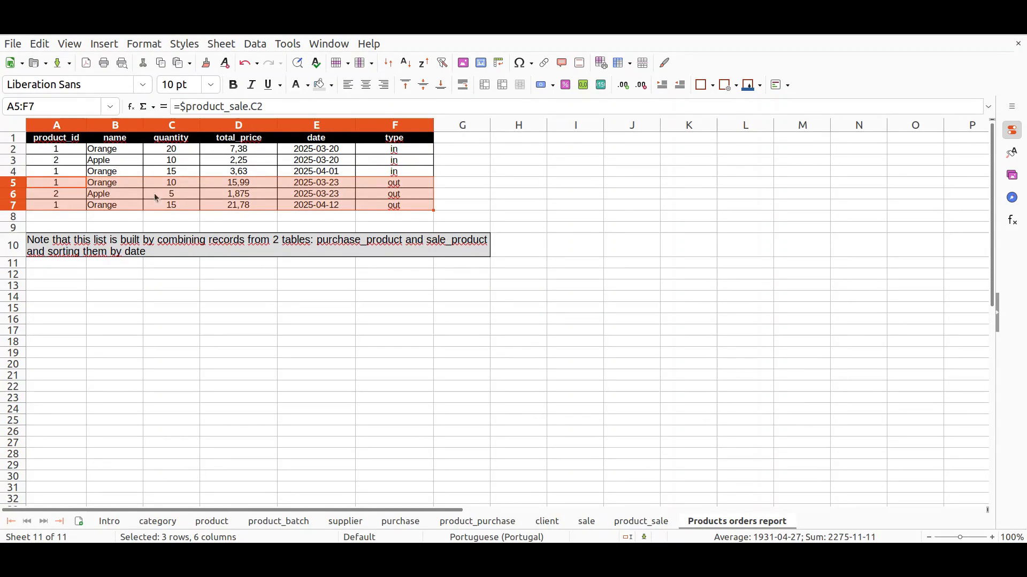
click(328, 186)
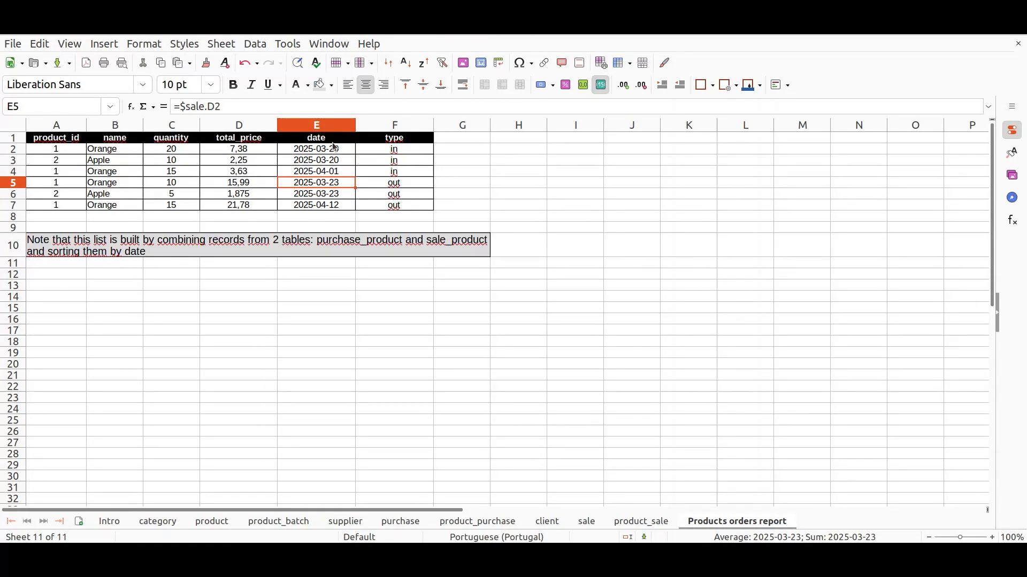
- Insert a blank row above row 4 and move the 2025-03-23 Orange sale row into it
click(17, 175)
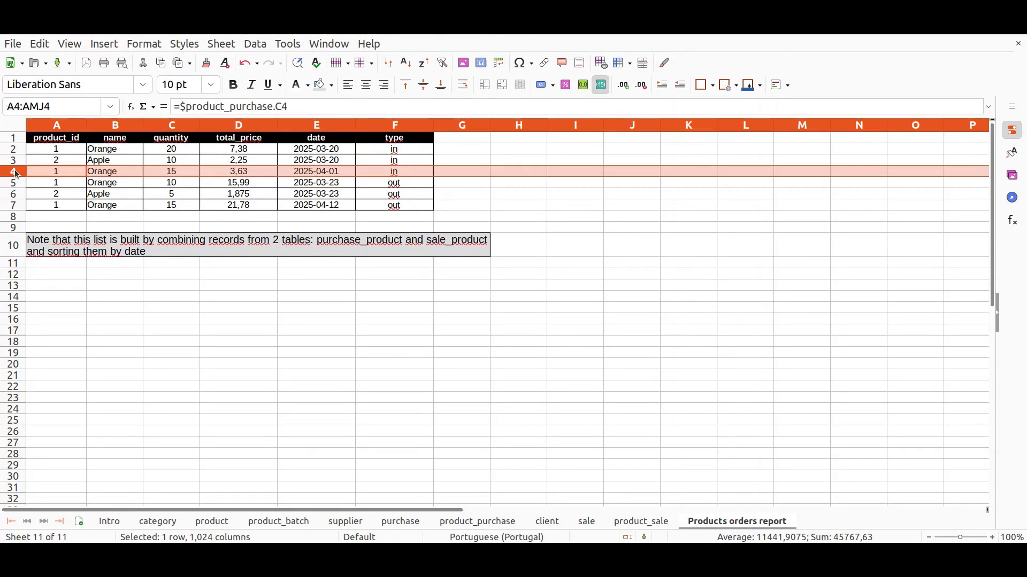
right_click(17, 175)
click(73, 246)
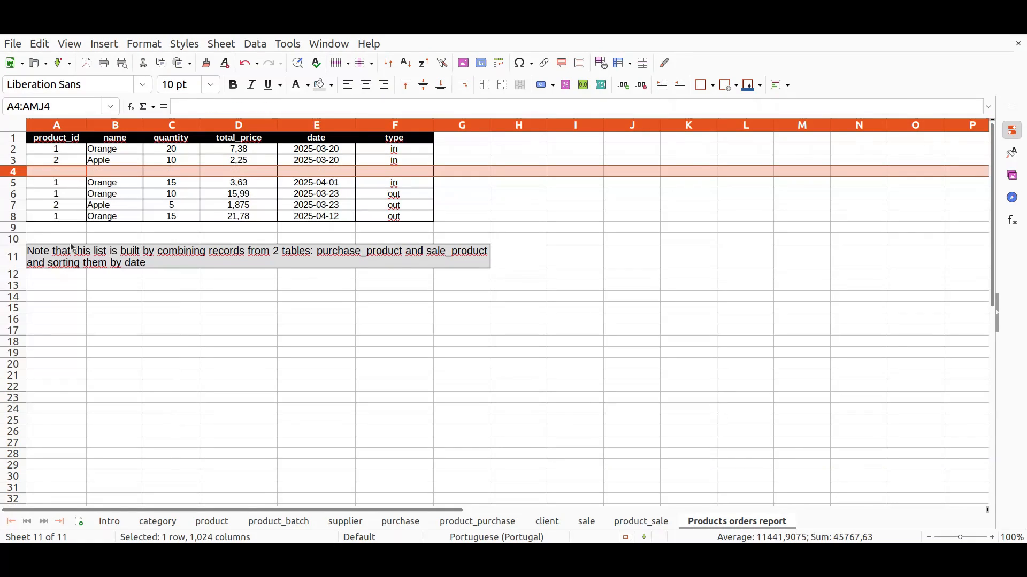
click(16, 200)
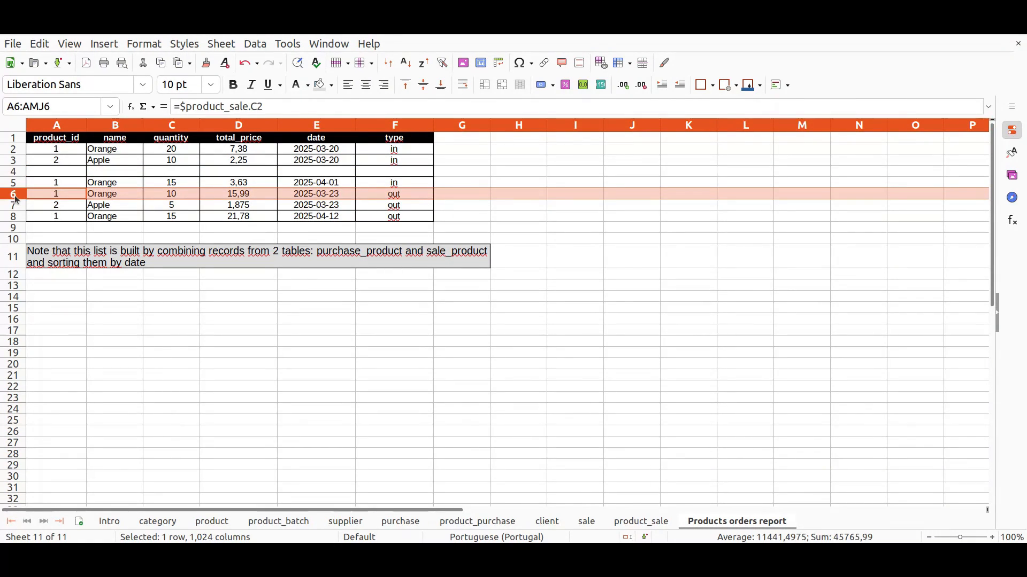
key(ctrl+x)
click(16, 172)
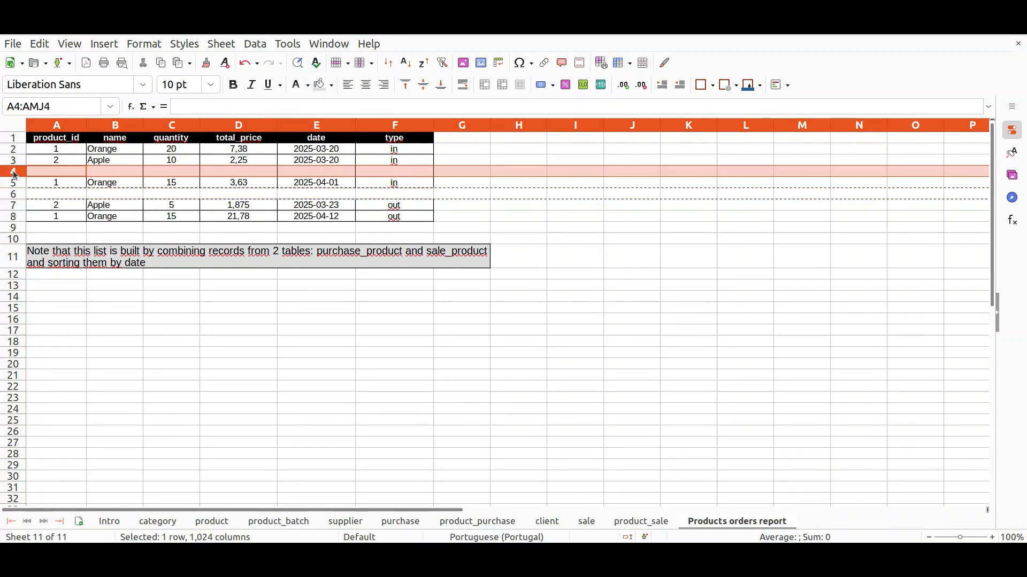
key(ctrl+v)
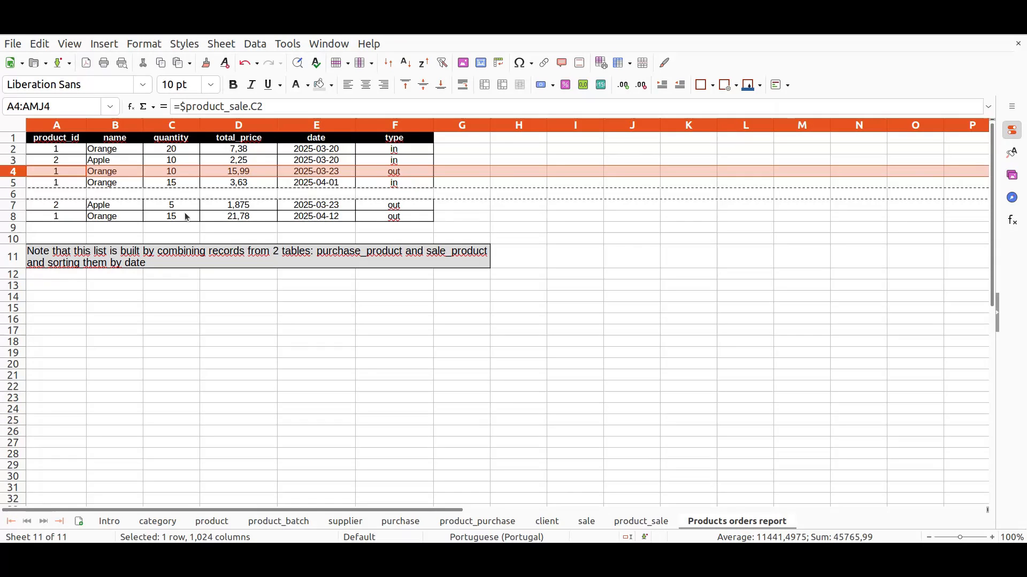
- Move the 2025-04-01 Orange purchase to row 6 and the 2025-03-23 Apple sale to row 5
click(16, 183)
key(ctrl+x)
click(15, 194)
key(ctrl+v)
click(15, 206)
key(ctrl+x)
click(15, 184)
key(ctrl+v)
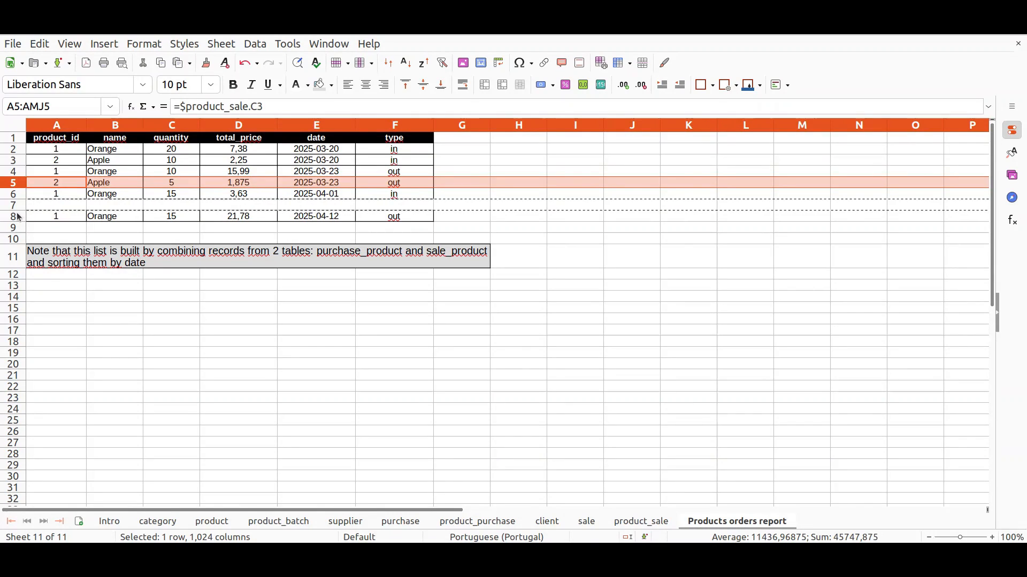
- Delete the empty row 7 from the report so the date-sorted records are contiguous
click(15, 206)
right_click(15, 206)
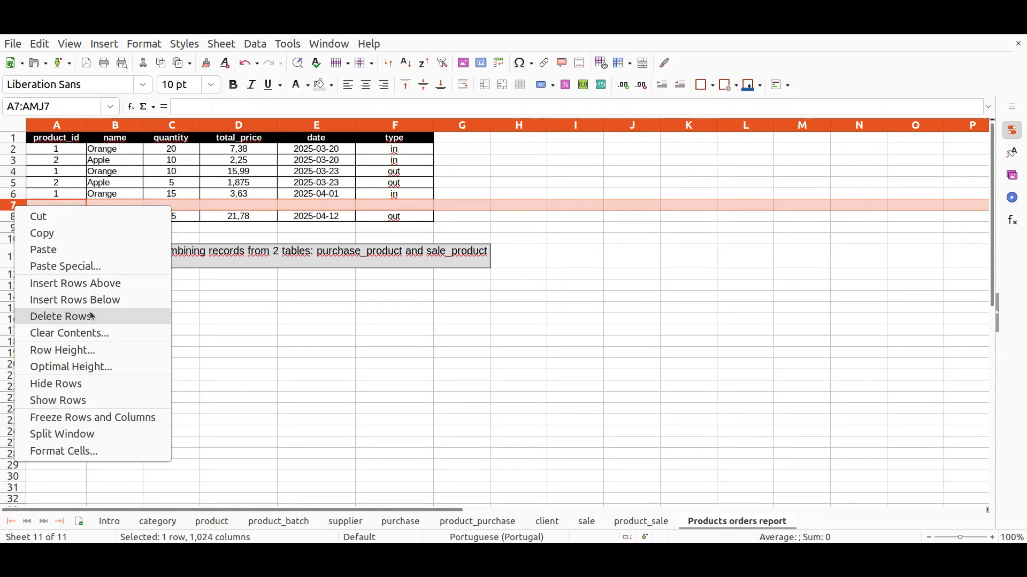
click(69, 315)
click(395, 295)
click(550, 197)
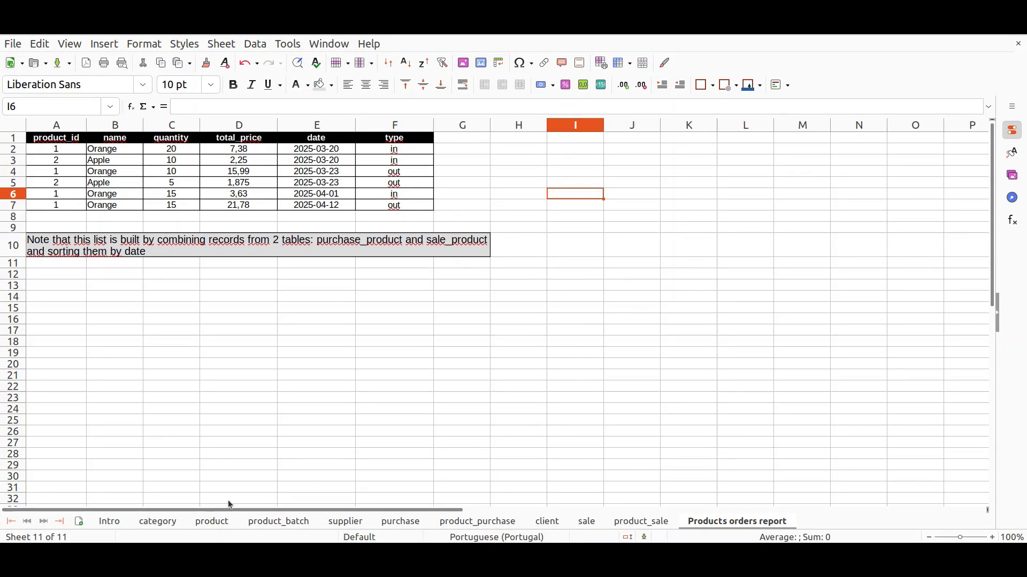
- Open the Intro sheet to review the list of tables, reports and requirements
click(111, 522)
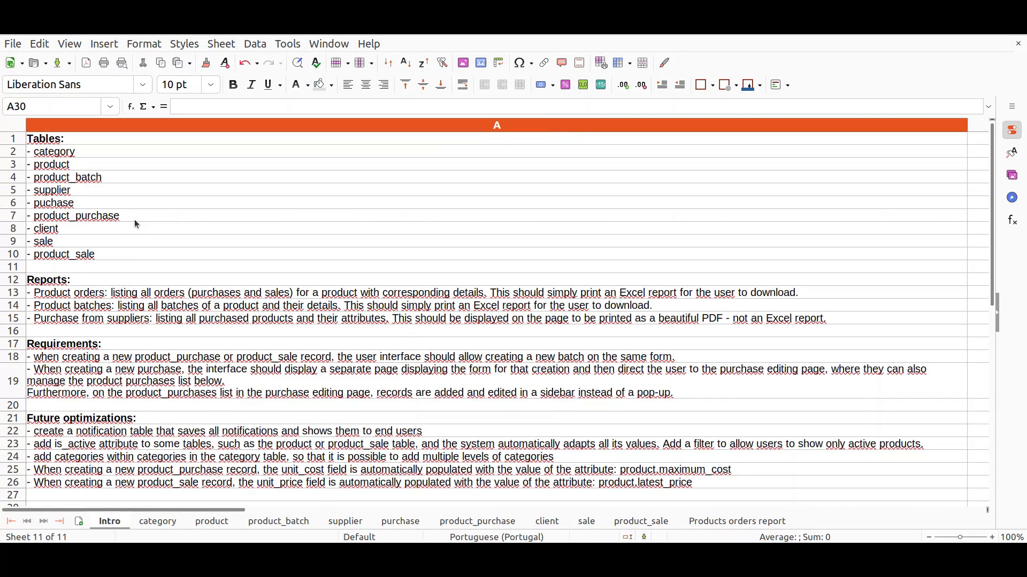